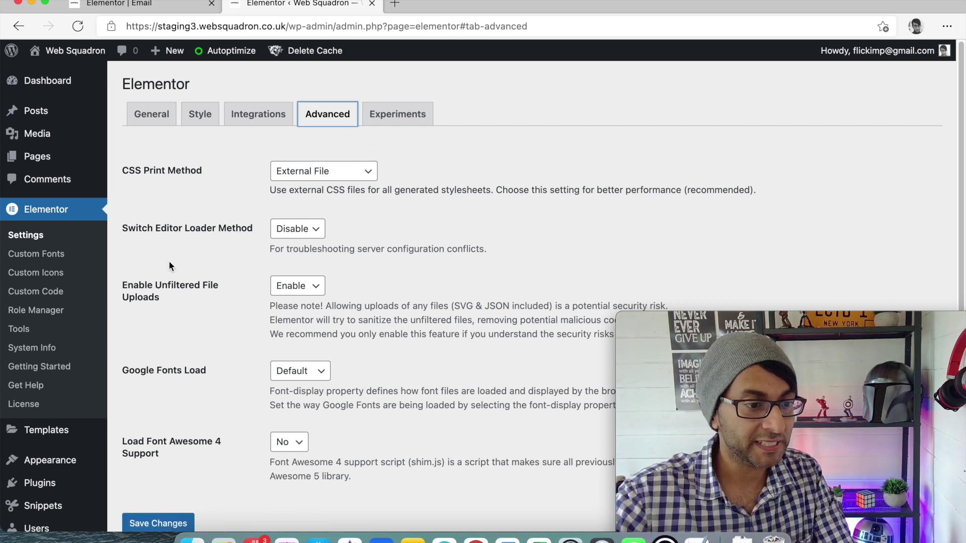
# - Set Enable Unfiltered File Uploads to Enable in Elementor's Advanced settings
pyautogui.click(312, 287)
pyautogui.click(296, 318)
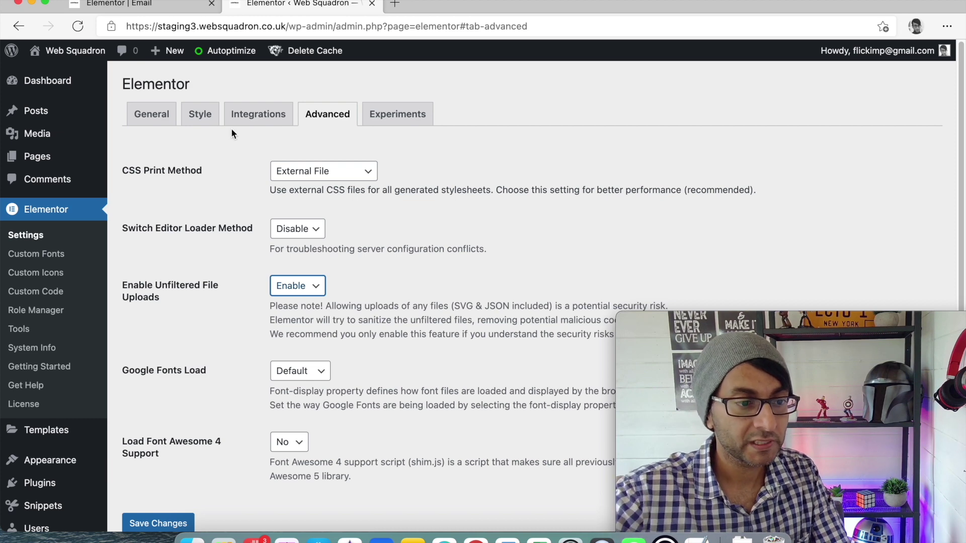
# - Open the Media Library's Add New upload area, then open and cancel the file picker
pyautogui.click(50, 133)
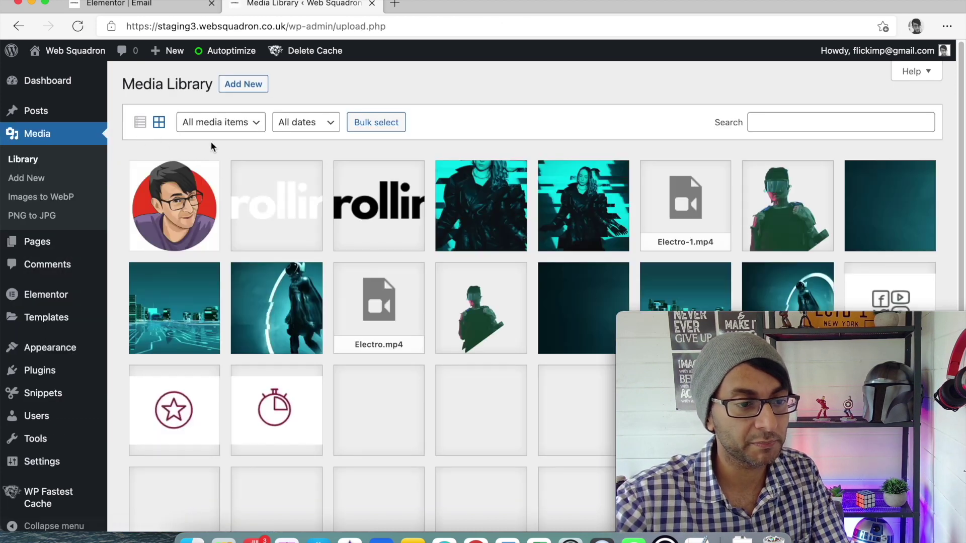
pyautogui.click(248, 84)
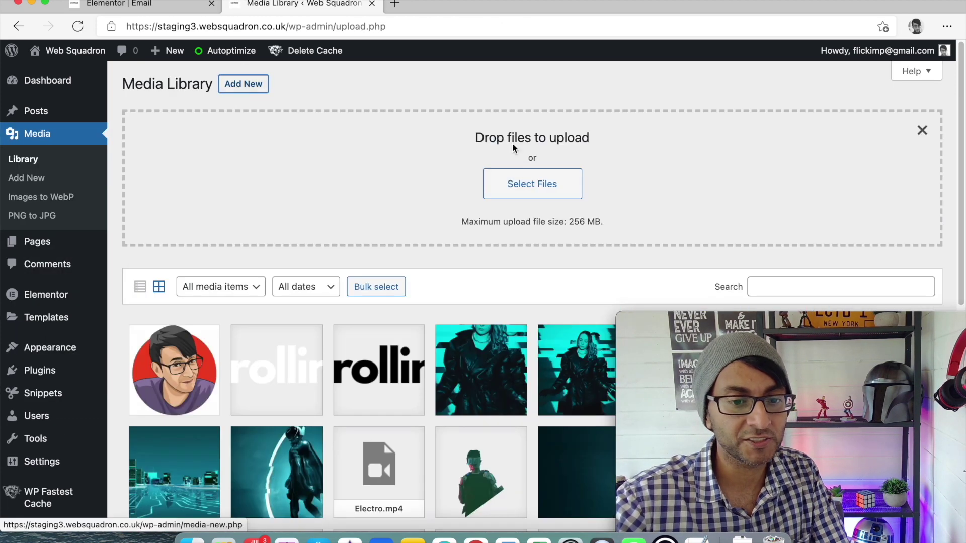
pyautogui.click(535, 183)
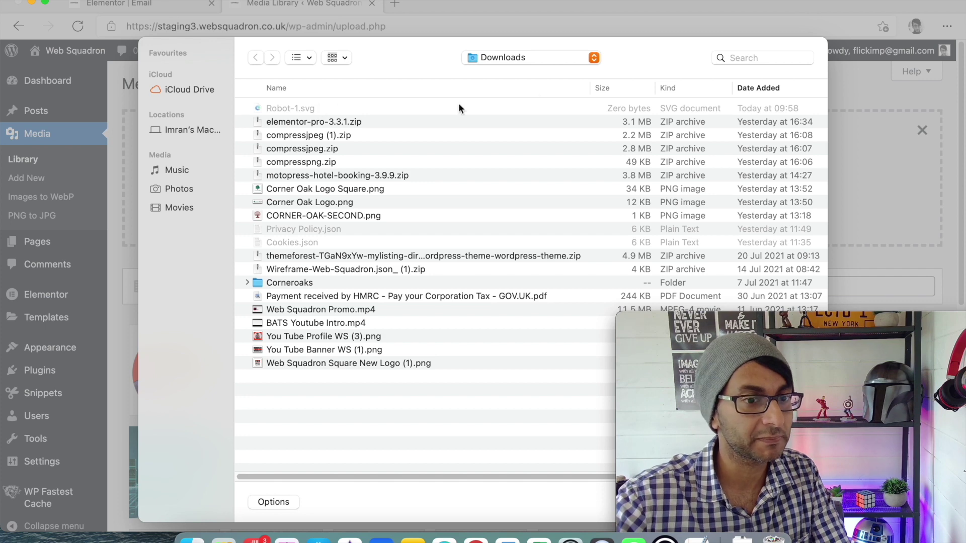
pyautogui.moveTo(748, 324)
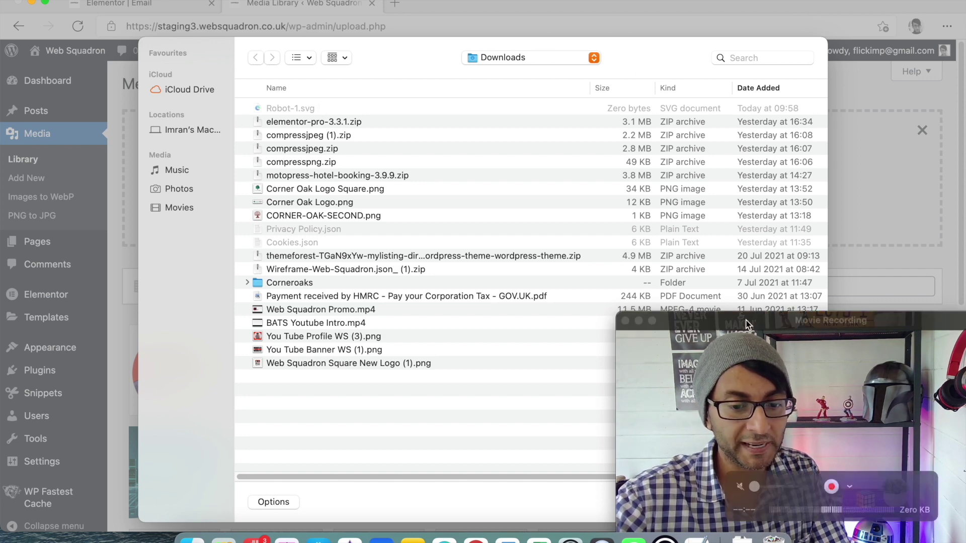
pyautogui.moveTo(748, 324); pyautogui.dragTo(747, 197)
pyautogui.click(740, 500)
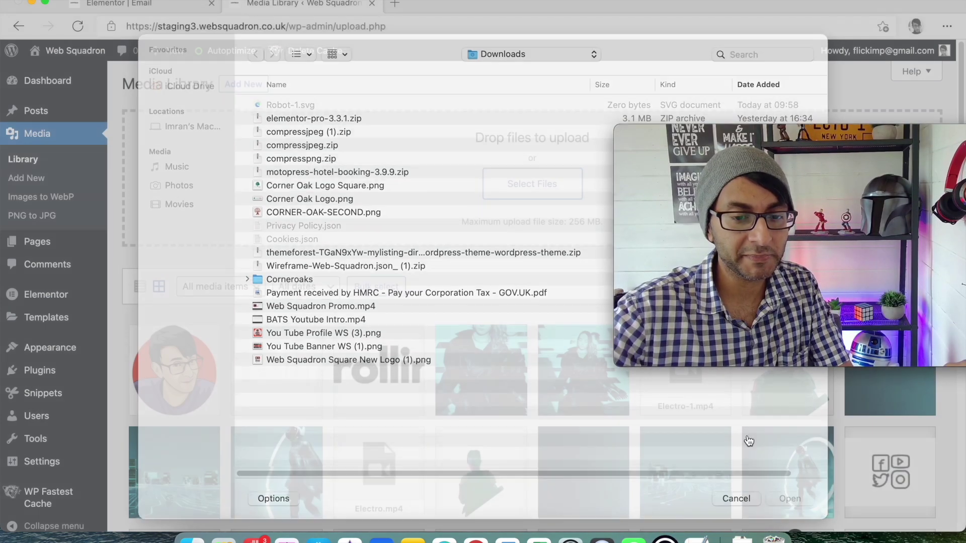
pyautogui.moveTo(822, 143); pyautogui.dragTo(822, 294)
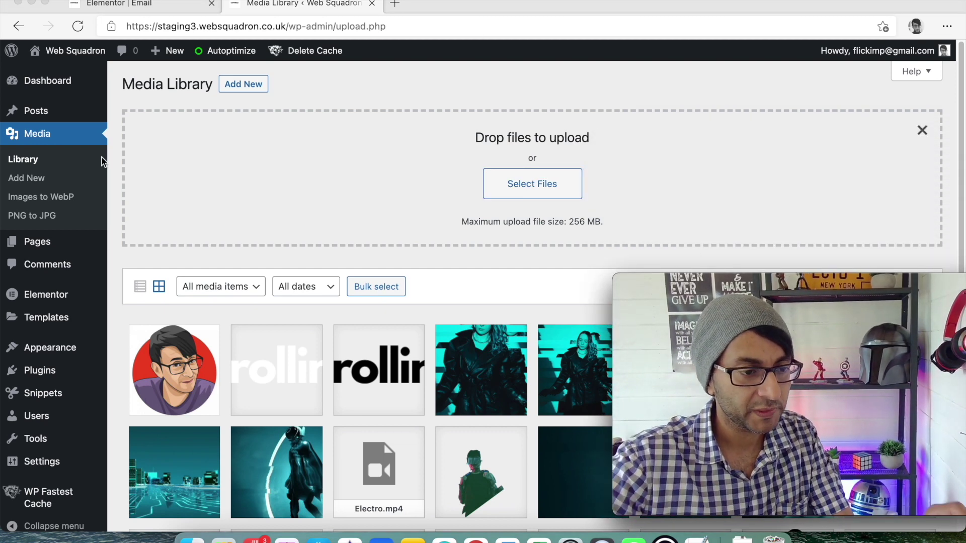
# - Add an Icon widget to the empty section and set its icon to the uploaded Robot-1.svg
pyautogui.click(168, 4)
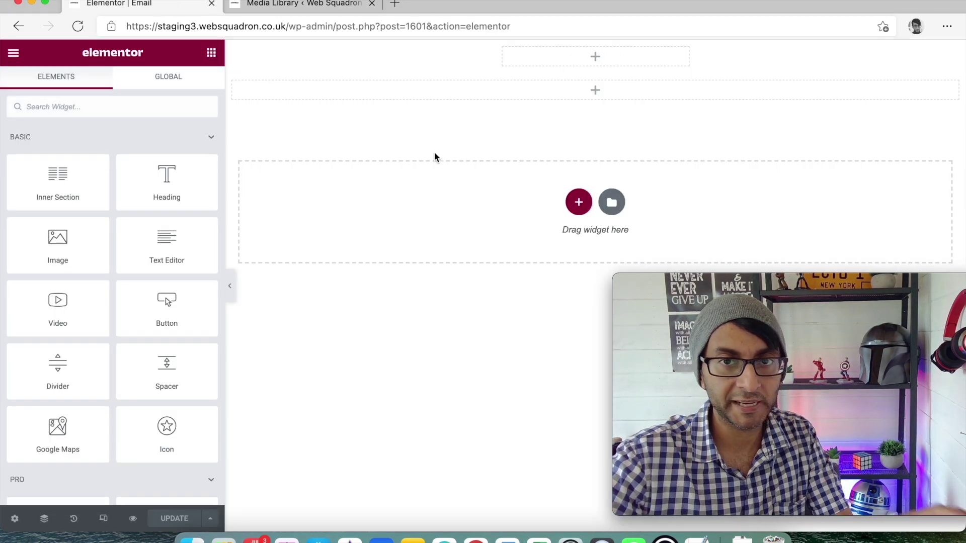
pyautogui.moveTo(177, 437); pyautogui.dragTo(545, 222)
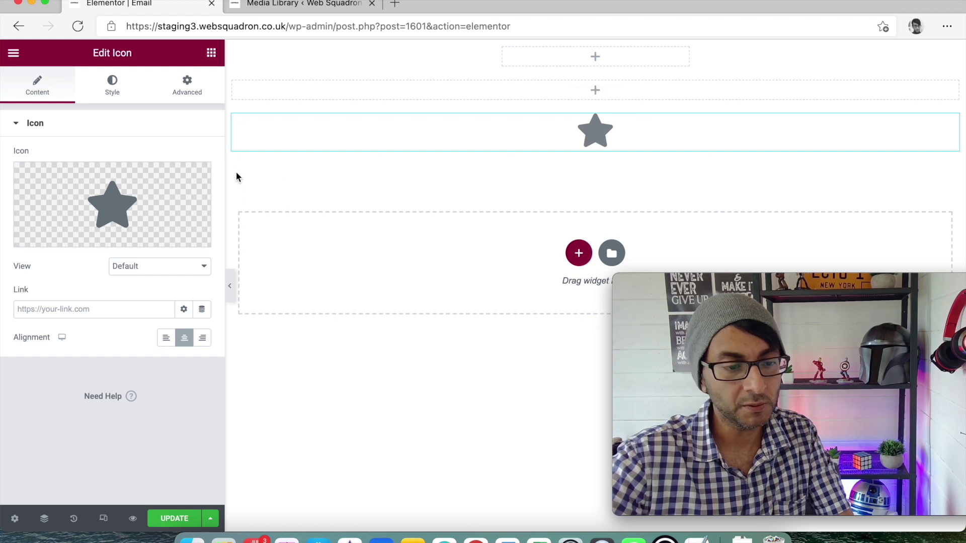
pyautogui.moveTo(172, 240)
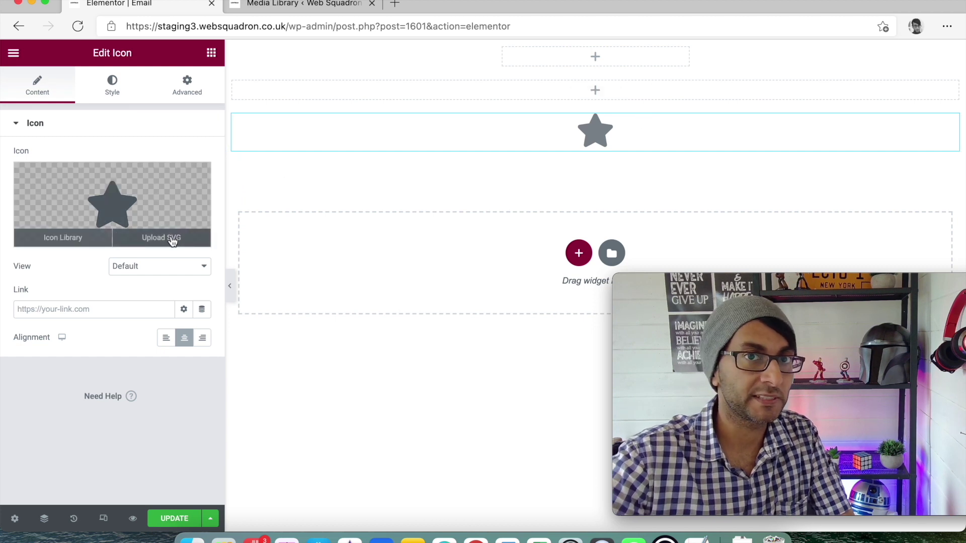
pyautogui.click(173, 239)
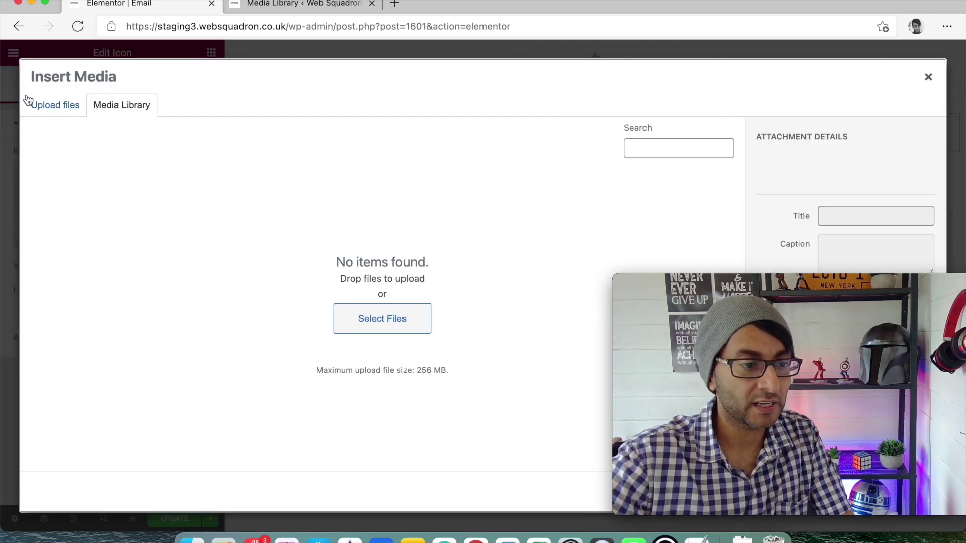
pyautogui.click(55, 104)
pyautogui.click(469, 294)
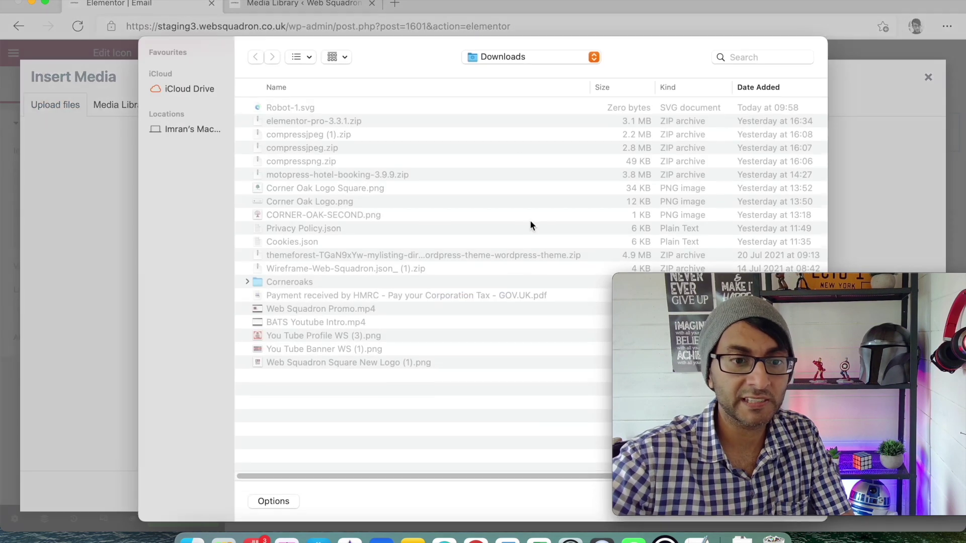
pyautogui.click(345, 112)
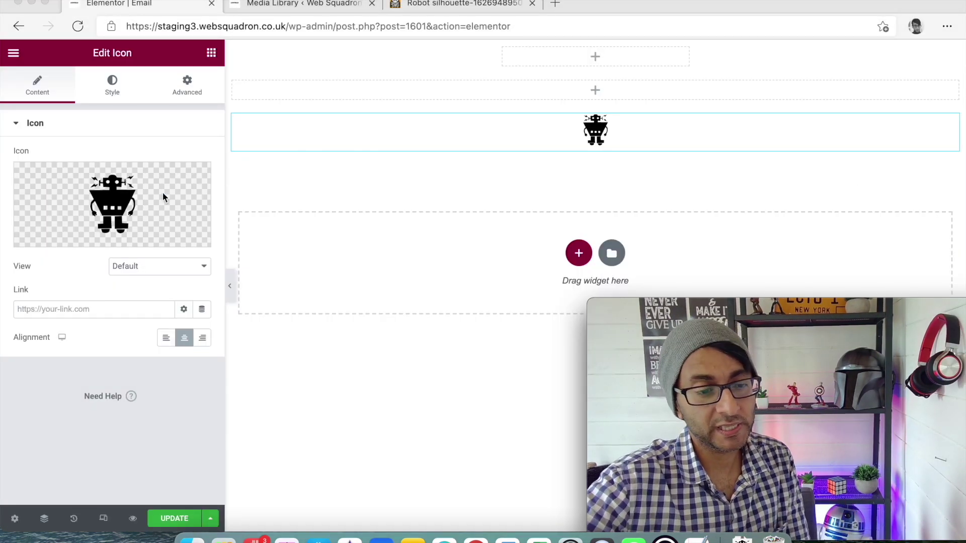
pyautogui.click(109, 92)
# - Set the robot icon size to 147 and its colour to a custom darker red, #B77979
pyautogui.moveTo(14, 242); pyautogui.dragTo(90, 241)
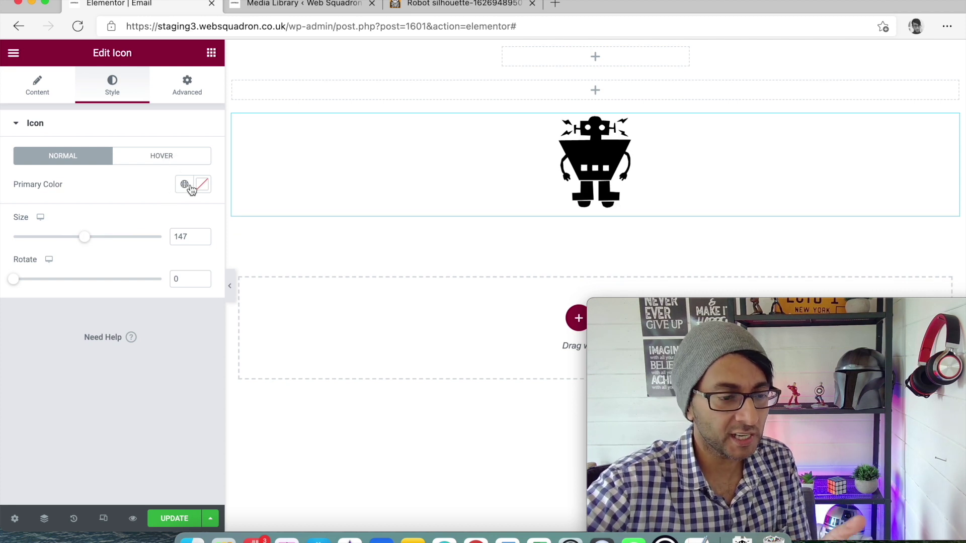
pyautogui.click(185, 185)
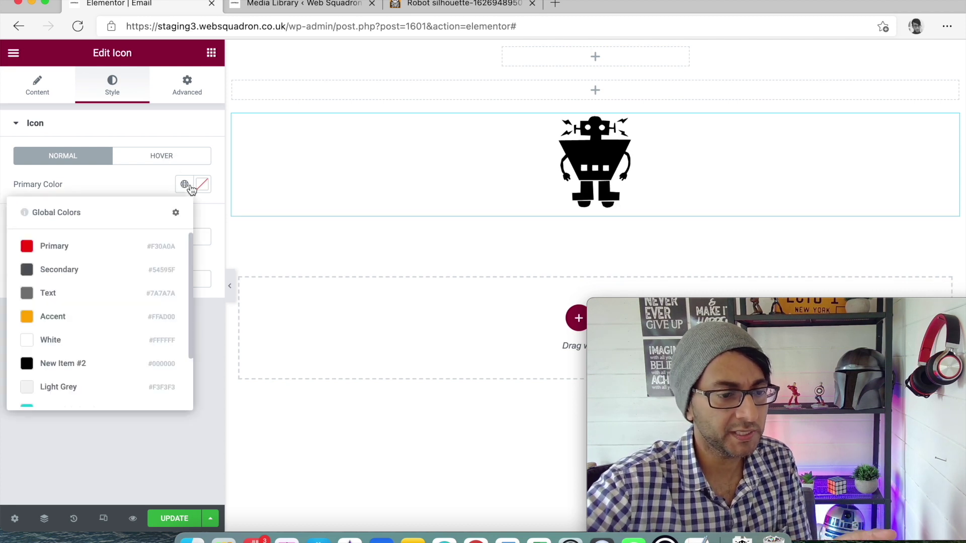
pyautogui.click(114, 246)
pyautogui.click(184, 185)
pyautogui.click(112, 297)
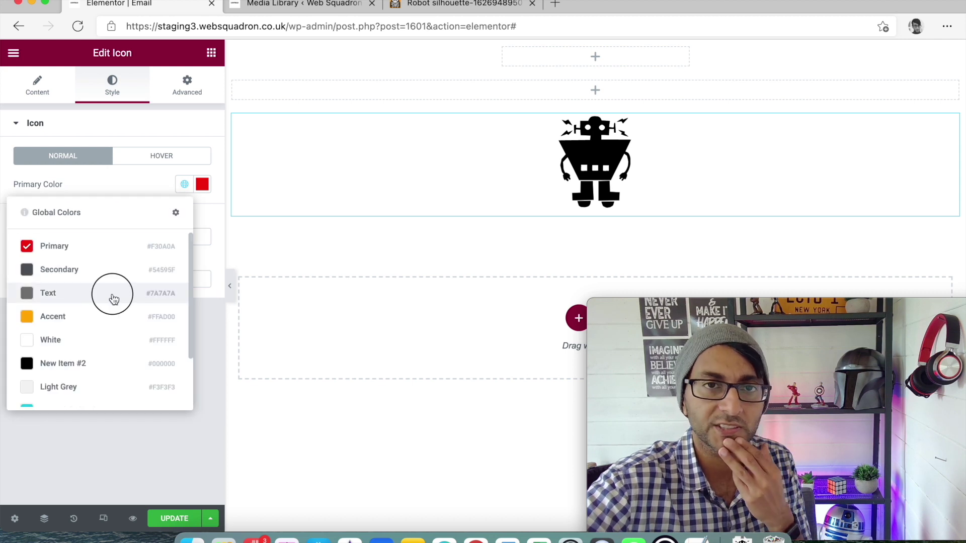
pyautogui.click(185, 185)
pyautogui.click(117, 246)
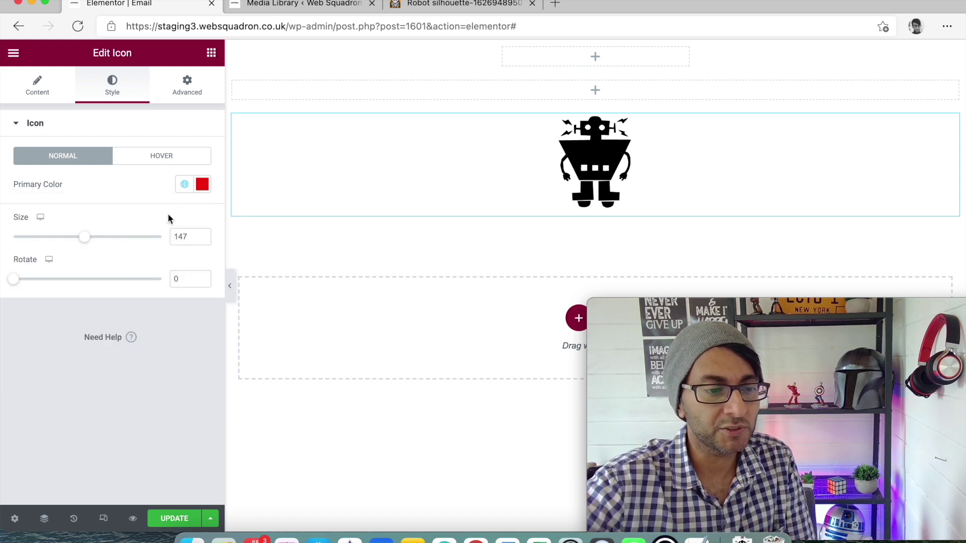
pyautogui.click(201, 185)
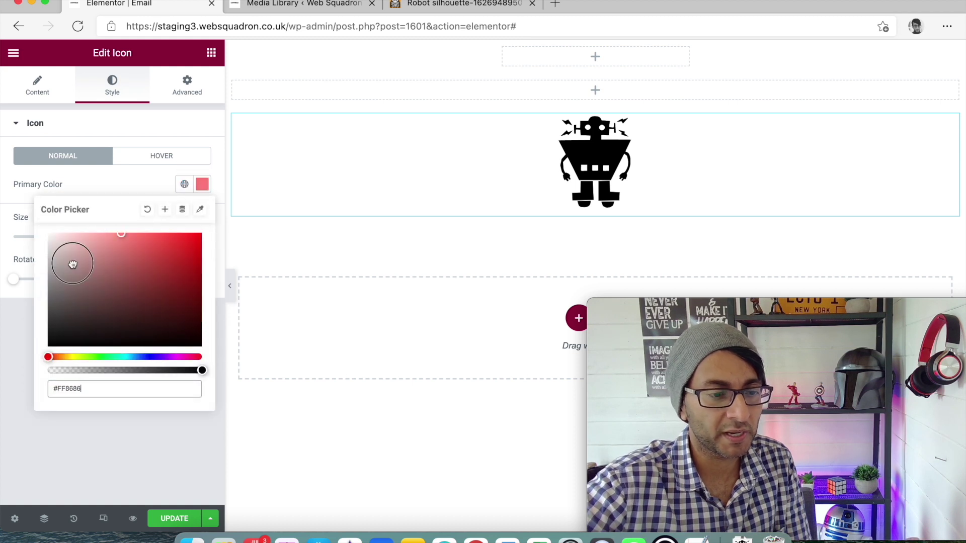
pyautogui.moveTo(107, 273)
pyautogui.mouseDown()
pyautogui.moveTo(151, 296)
pyautogui.moveTo(100, 265)
pyautogui.mouseUp()
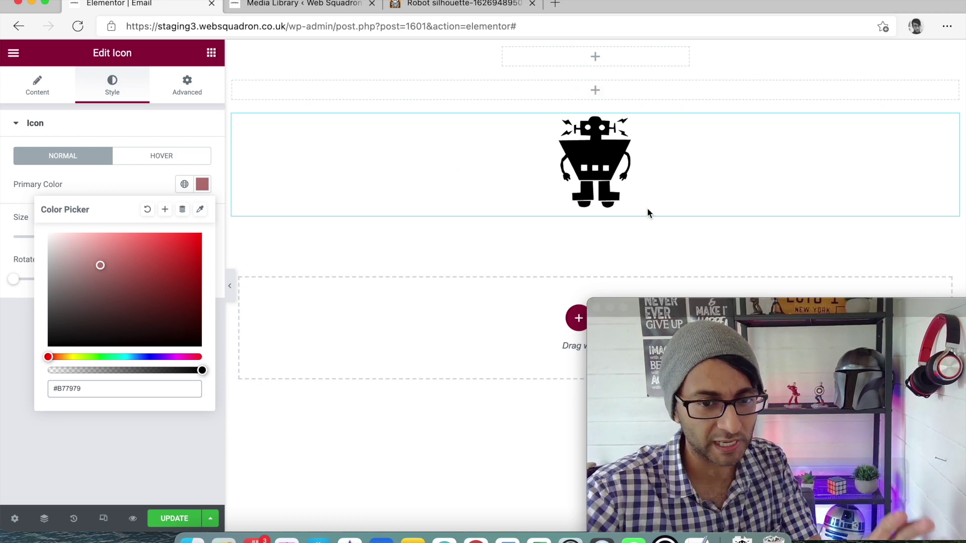
pyautogui.click(38, 90)
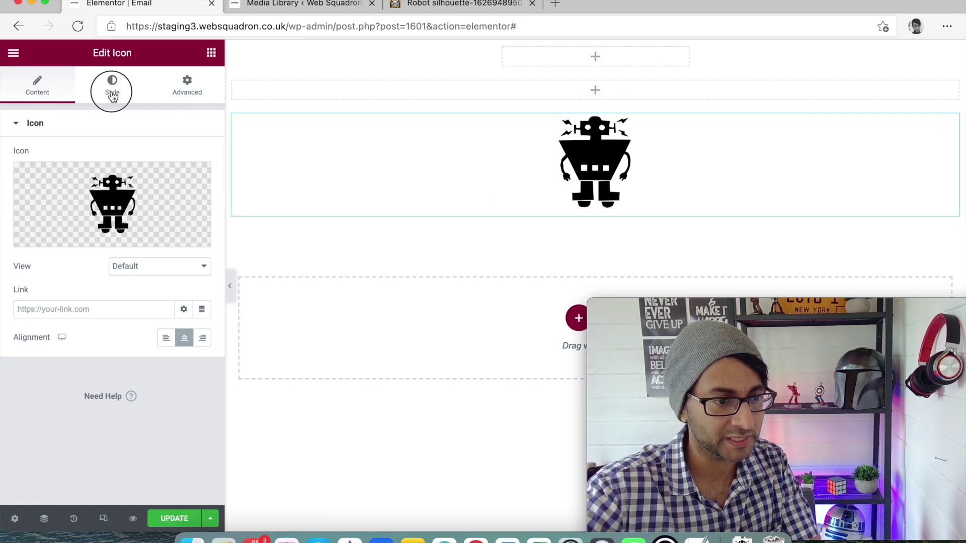
# - Change the icon size to 200 and save the page with Update
pyautogui.click(113, 96)
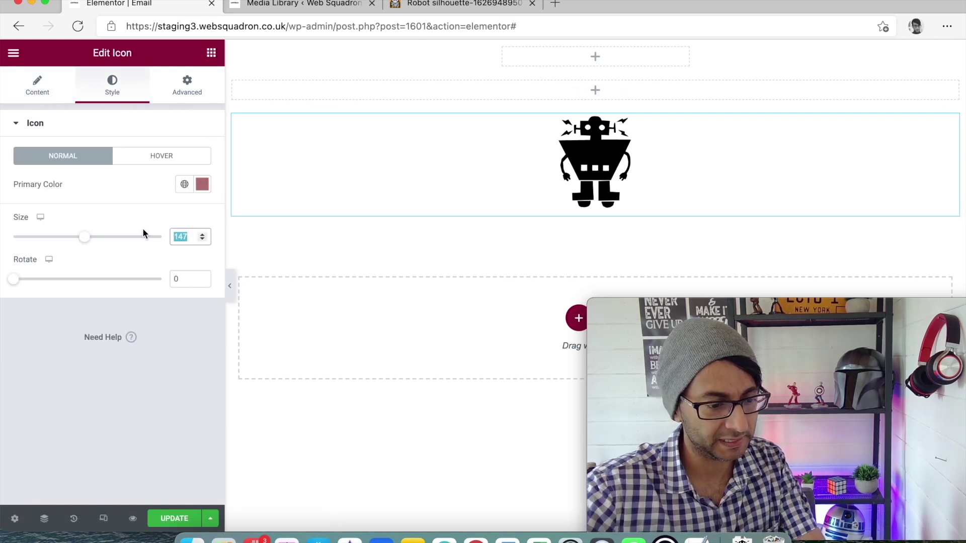
pyautogui.write('100')
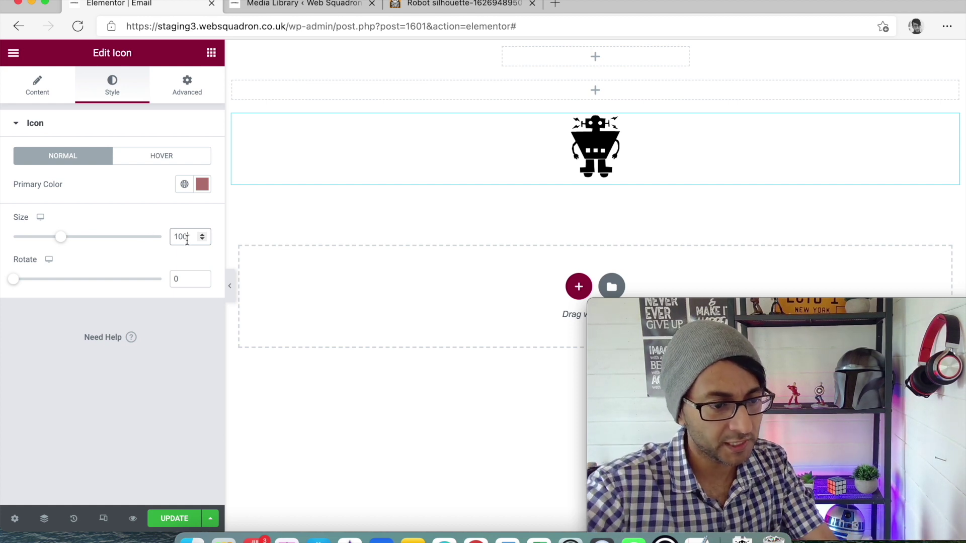
pyautogui.write('200')
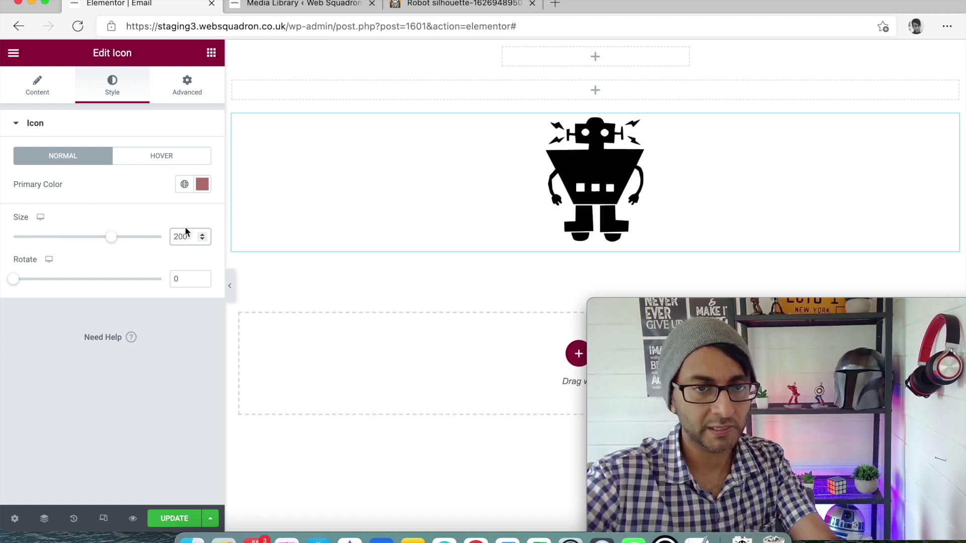
pyautogui.click(184, 521)
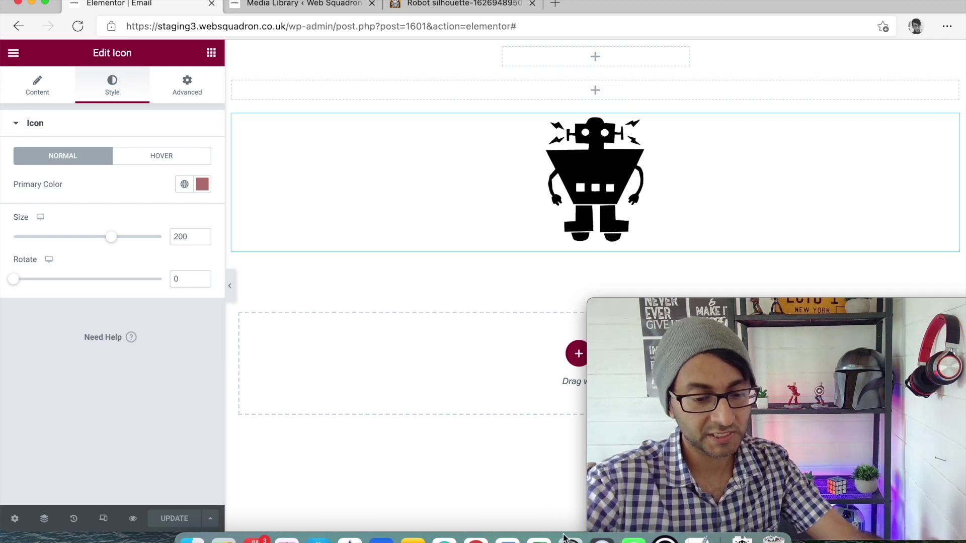
# - Open the Downloads folder in Finder and show the Open With menu for Robot-1.svg
pyautogui.click(743, 538)
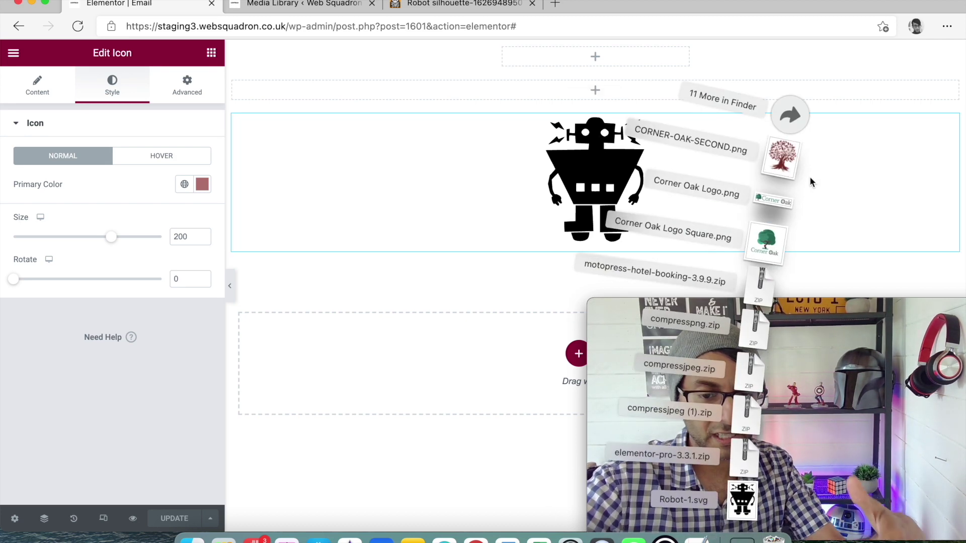
pyautogui.click(785, 123)
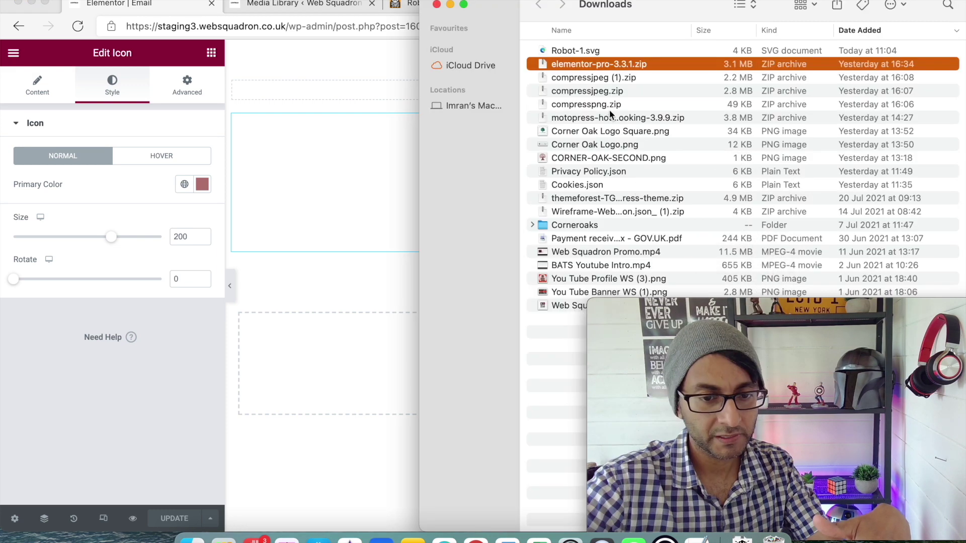
pyautogui.click(619, 51)
pyautogui.rightClick(617, 51)
pyautogui.moveTo(681, 72)
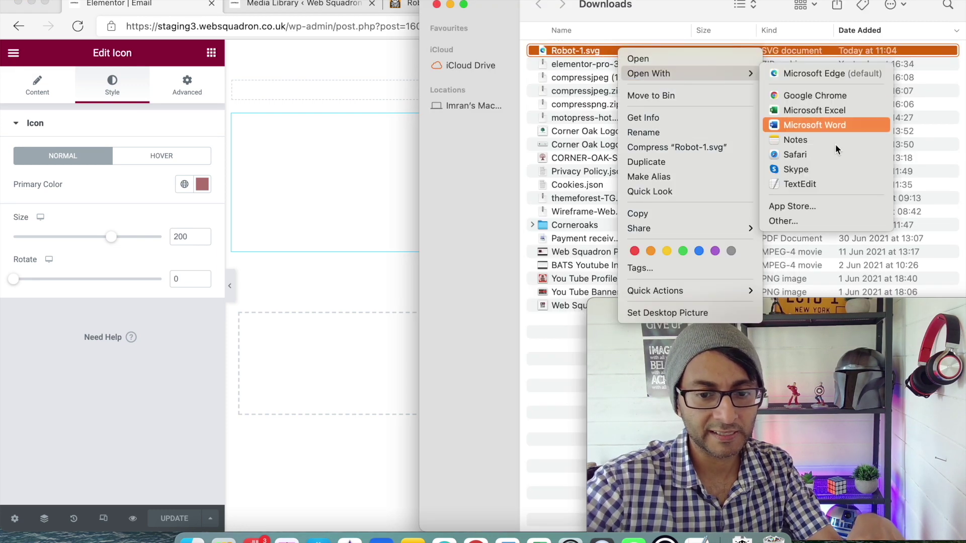
# - Open Robot-1.svg in TextEdit, select all of its SVG code, then quit TextEdit
pyautogui.click(832, 185)
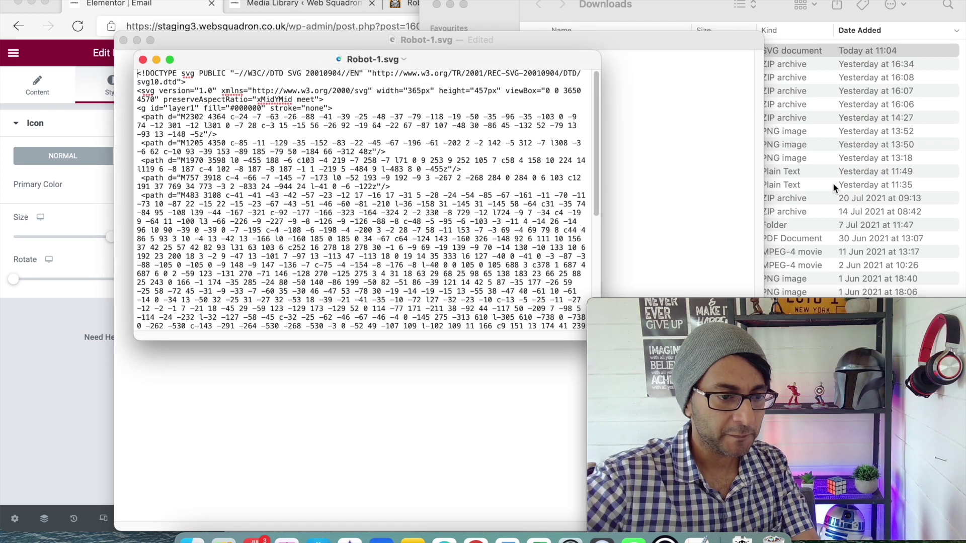
pyautogui.moveTo(139, 119); pyautogui.dragTo(363, 152)
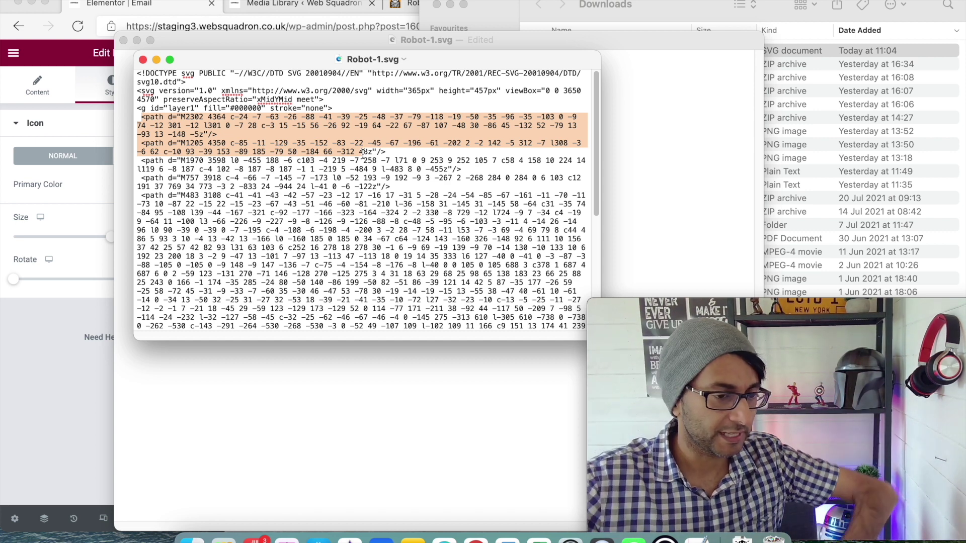
pyautogui.click(403, 272)
pyautogui.press('super+a')
pyautogui.press('super+c')
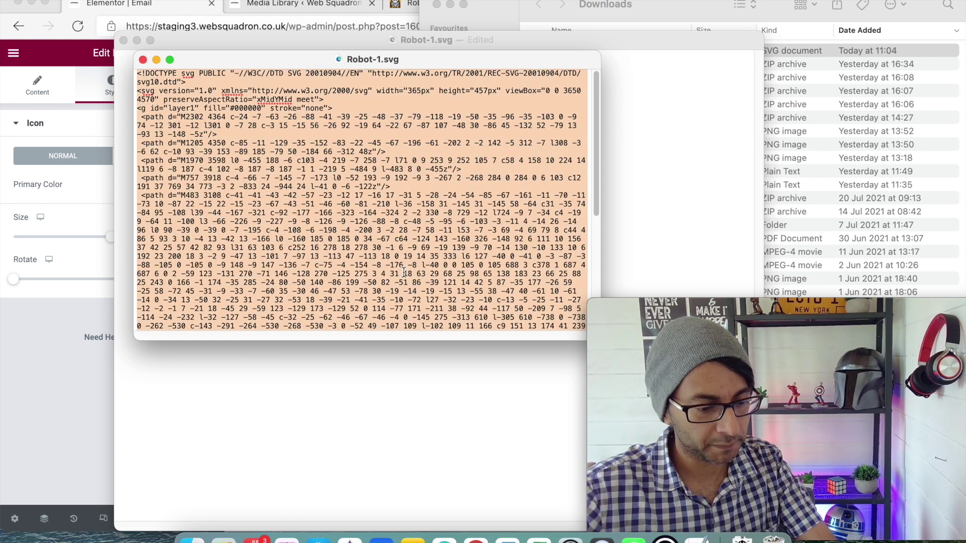
pyautogui.click(143, 60)
pyautogui.press('super+q')
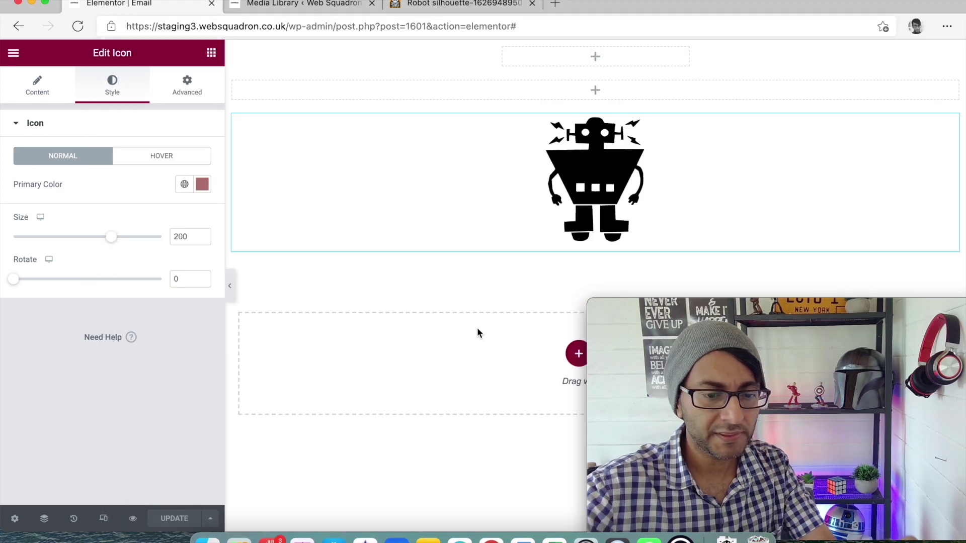
# - Search the widgets for 'html' and place an HTML widget below the robot icon
pyautogui.click(211, 54)
pyautogui.click(149, 112)
pyautogui.write('html')
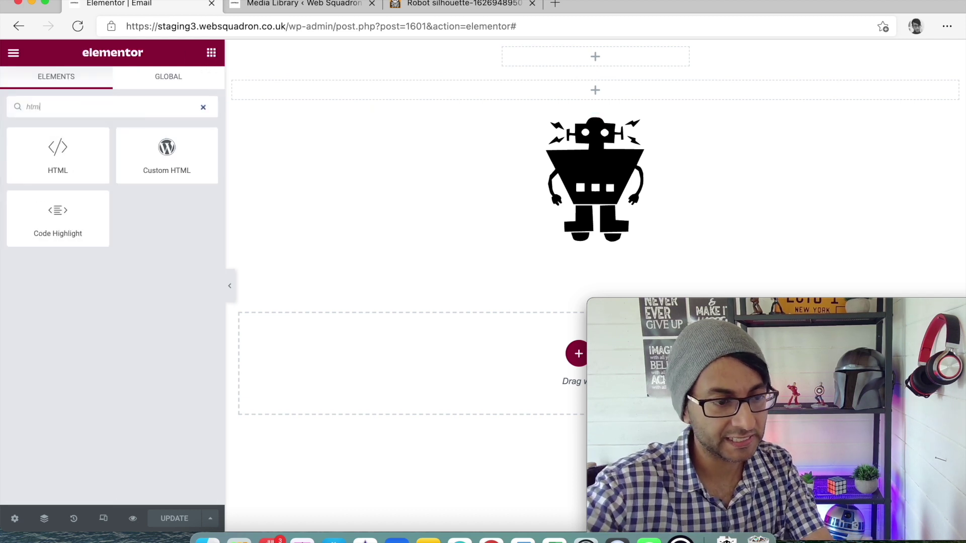
pyautogui.moveTo(58, 151); pyautogui.dragTo(447, 332)
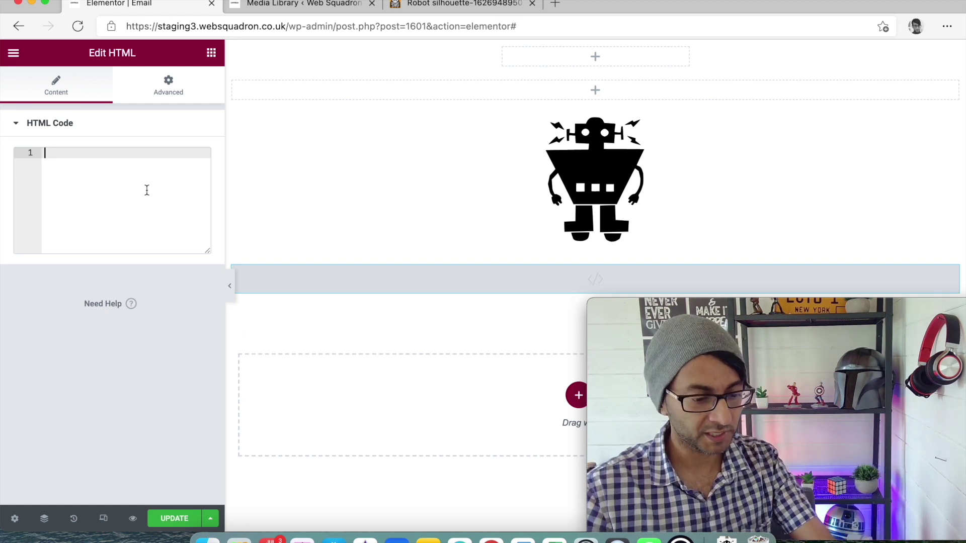
# - Paste the robot SVG code into the widget and delete the DOCTYPE line
pyautogui.press('super+v')
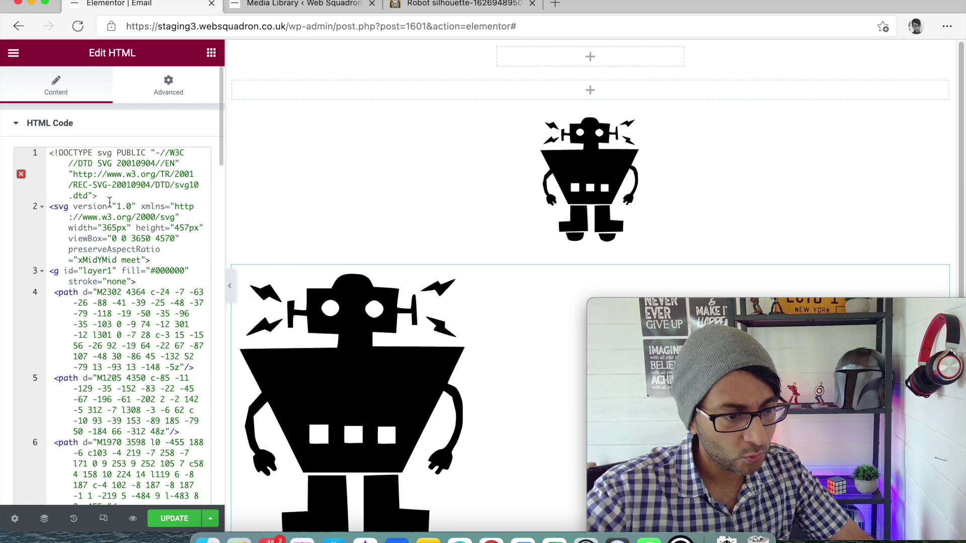
pyautogui.moveTo(121, 198); pyautogui.dragTo(3, 155)
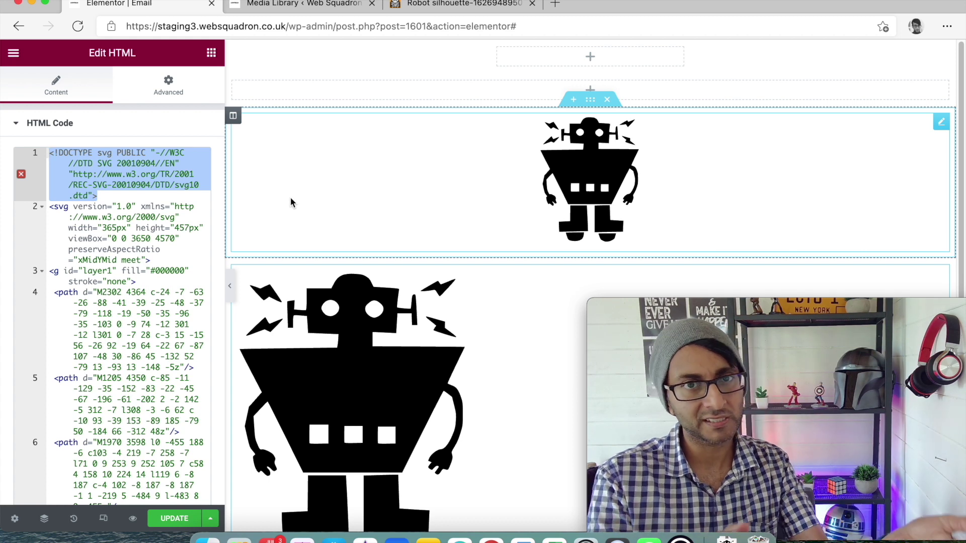
pyautogui.press('BackSpace')
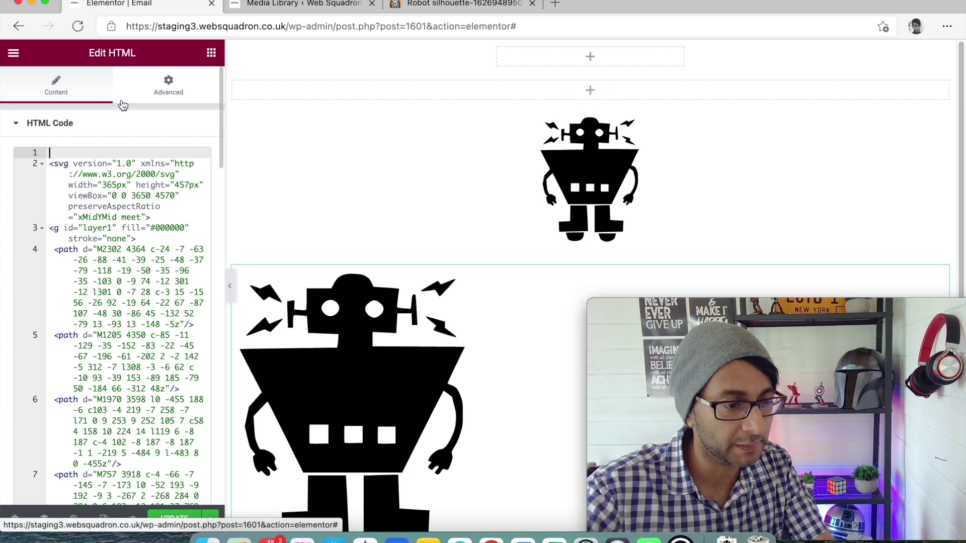
# - Type <center> on the first line and remove the automatically added closing tag
pyautogui.write('<c')
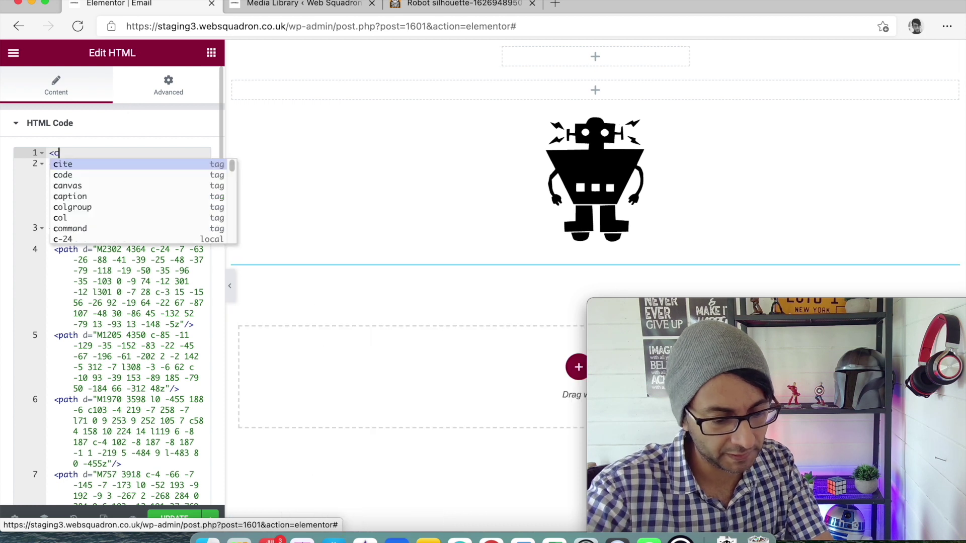
pyautogui.write('enter></center>')
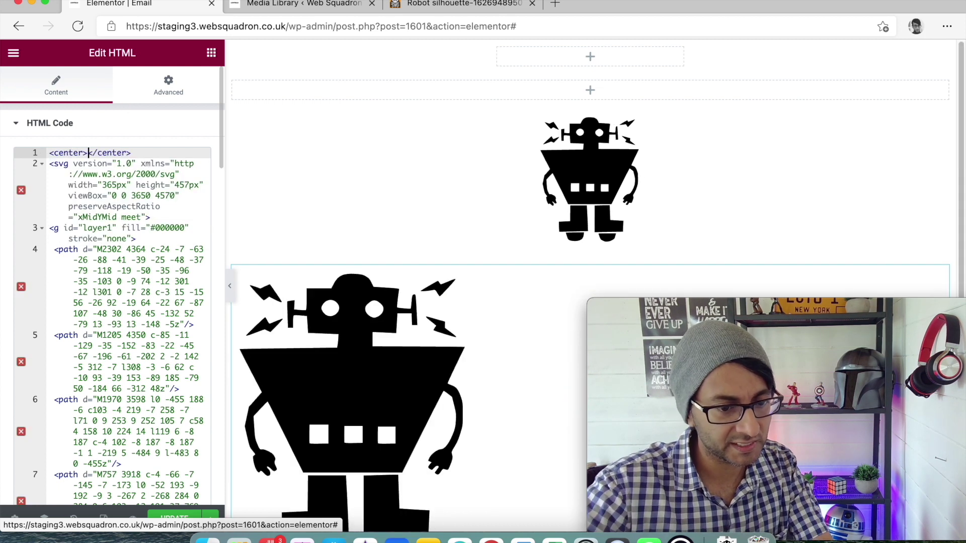
pyautogui.moveTo(131, 152); pyautogui.dragTo(89, 153)
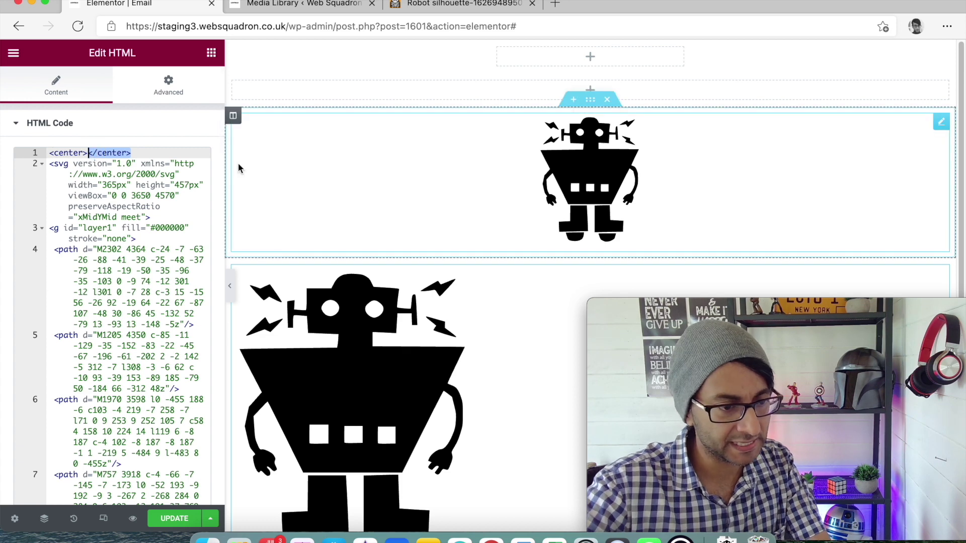
pyautogui.press('BackSpace')
# - Add </center> on a new line after the closing </svg> tag
pyautogui.scroll(-3, 144, 262)
pyautogui.scroll(-15, 144, 262)
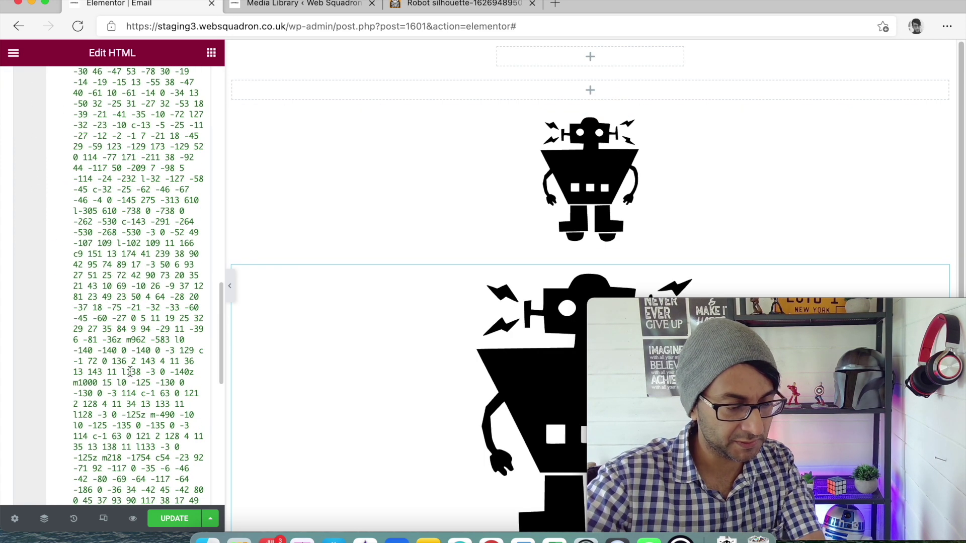
pyautogui.moveTo(220, 338); pyautogui.dragTo(216, 457)
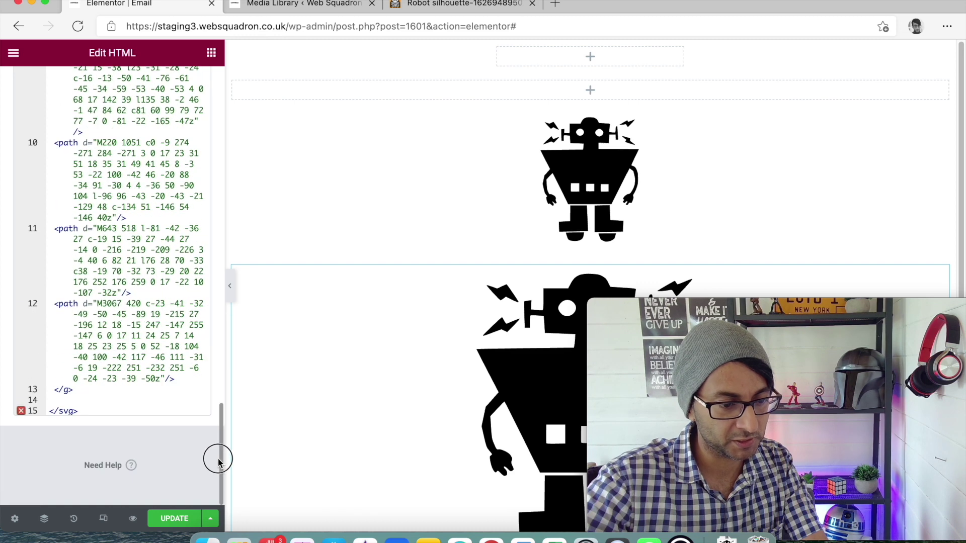
pyautogui.click(105, 410)
pyautogui.press('Return')
pyautogui.write('</center>')
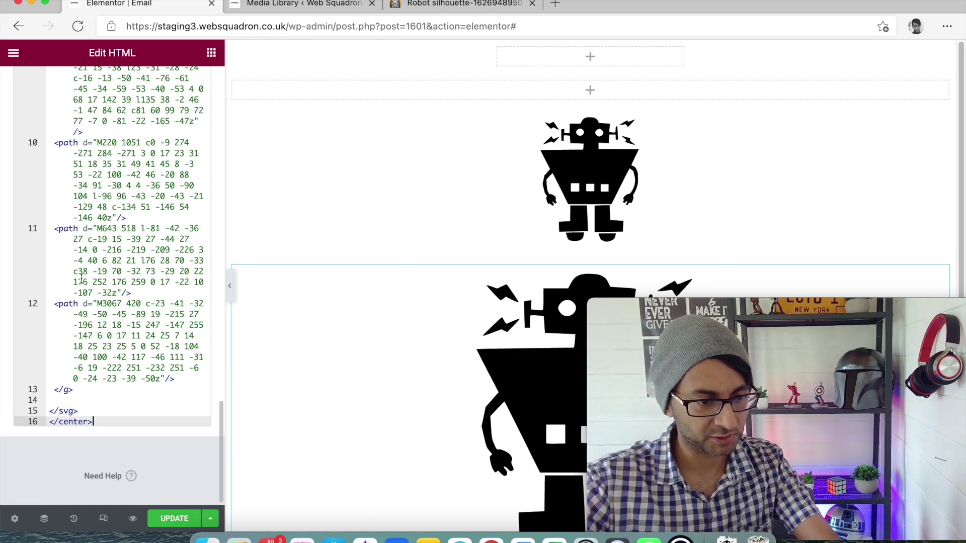
pyautogui.moveTo(219, 442); pyautogui.dragTo(219, 82)
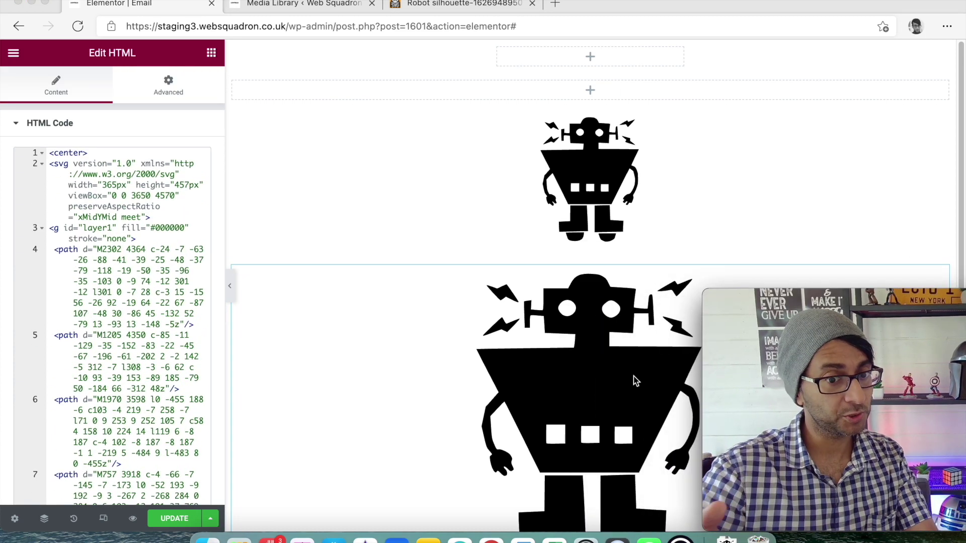
# - Change the SVG width from 365px to 200px and the height from 457px to 200px
pyautogui.click(111, 191)
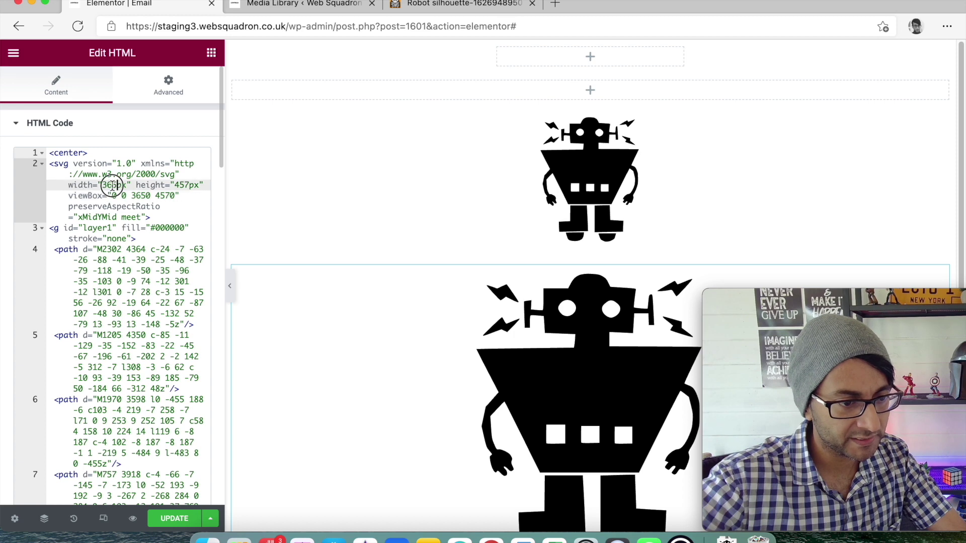
pyautogui.moveTo(117, 185); pyautogui.dragTo(103, 186)
pyautogui.write('200')
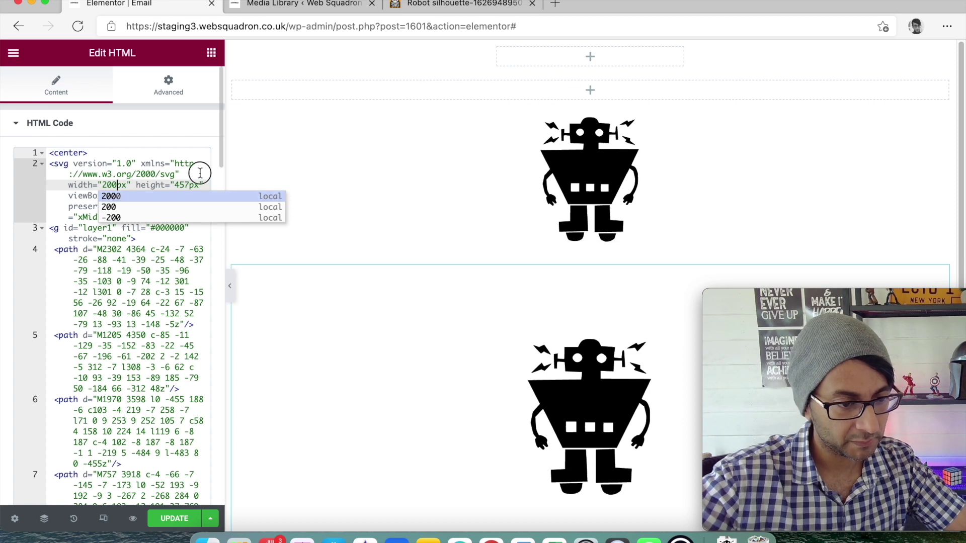
pyautogui.click(190, 185)
pyautogui.press('BackSpace')
pyautogui.press('BackSpace')
pyautogui.press('BackSpace')
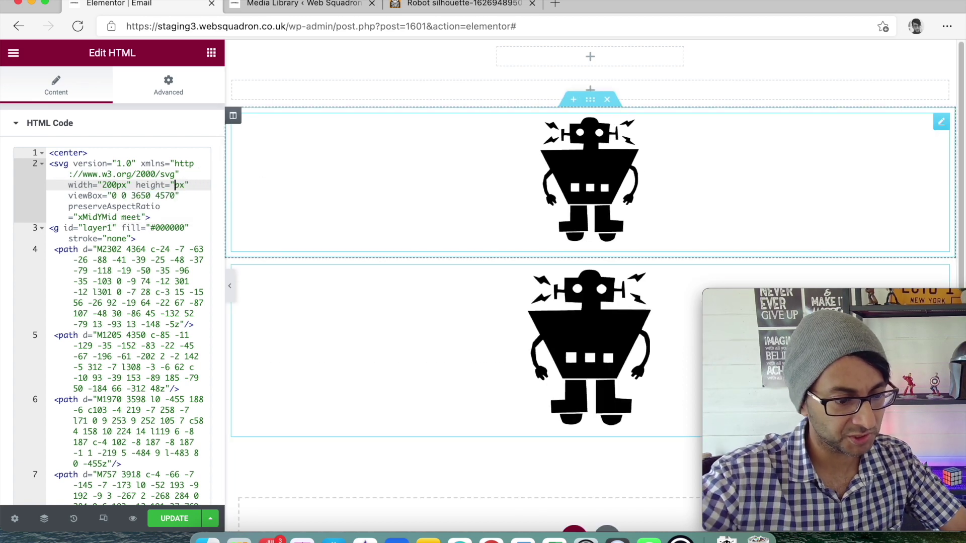
pyautogui.write('2')
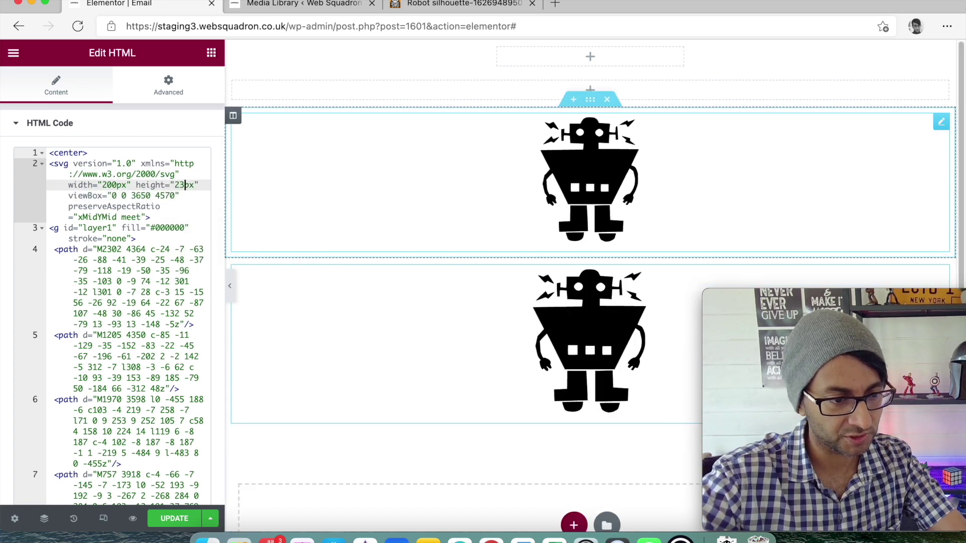
pyautogui.write('00')
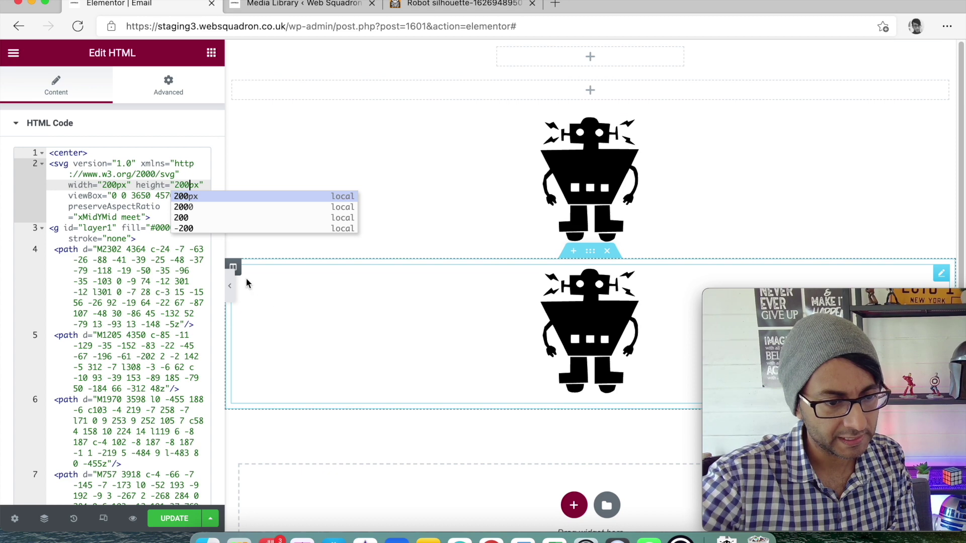
# - Move the HTML robot into a new column beside the black robot icon and start deleting its #000000 fill
pyautogui.moveTo(240, 275); pyautogui.dragTo(779, 190)
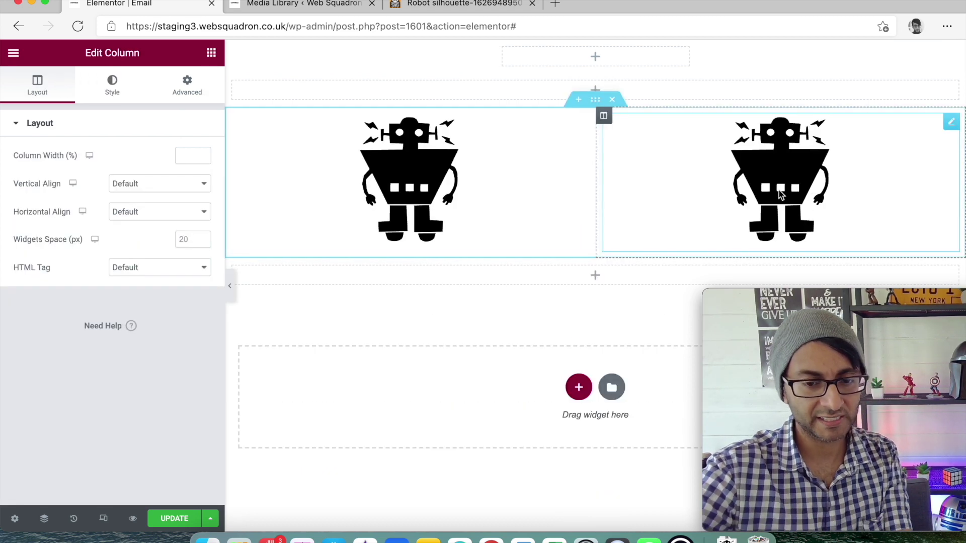
pyautogui.click(701, 216)
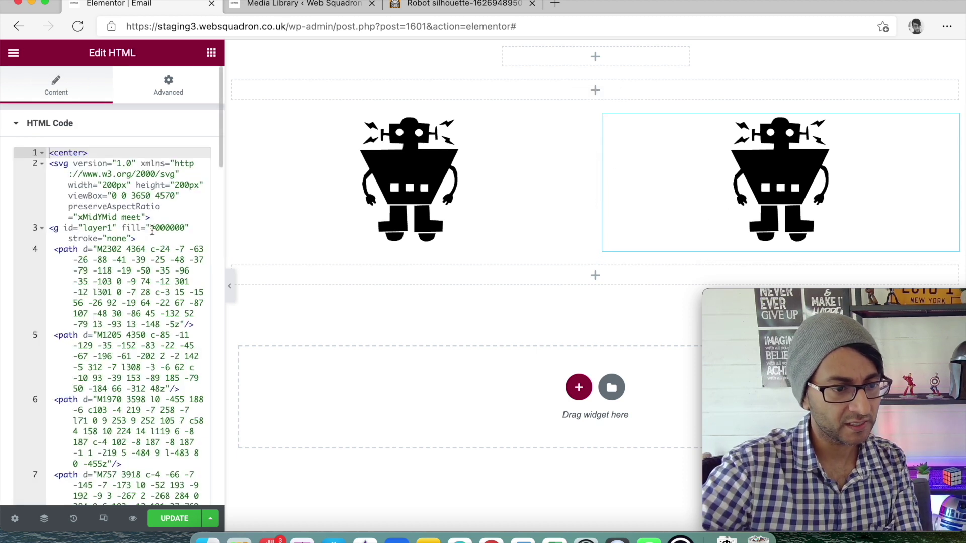
pyautogui.click(181, 225)
pyautogui.press('BackSpace')
pyautogui.press('BackSpace')
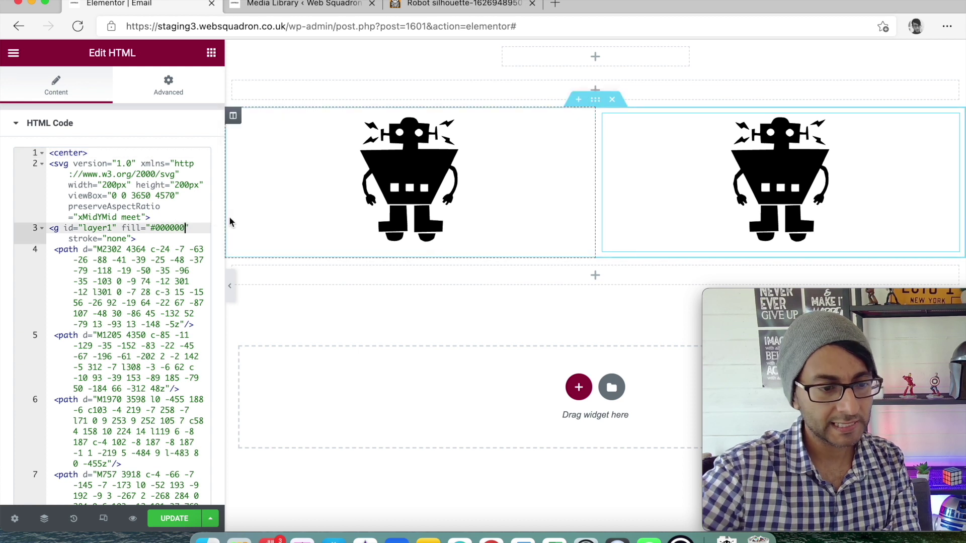
pyautogui.press('BackSpace')
pyautogui.press('BackSpace')
pyautogui.press('BackSpace')
pyautogui.press('BackSpace')
# - Enter FFA900 as the SVG fill so the HTML robot renders orange
pyautogui.write('FFA')
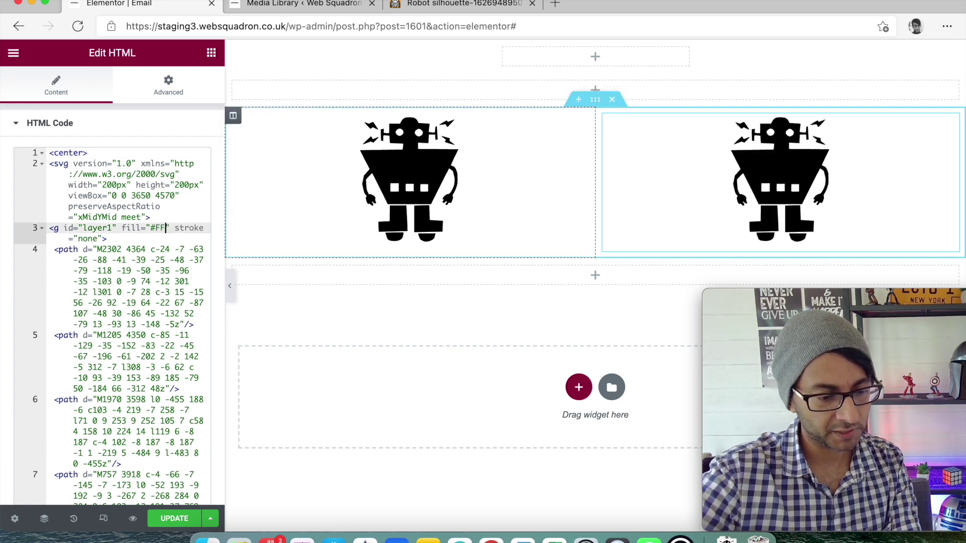
pyautogui.write('900')
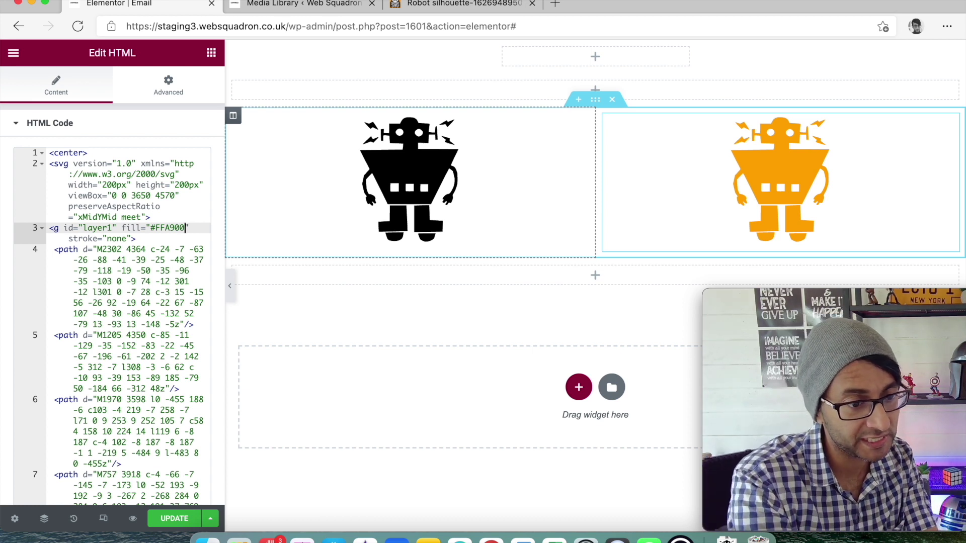
pyautogui.moveTo(117, 228); pyautogui.dragTo(190, 228)
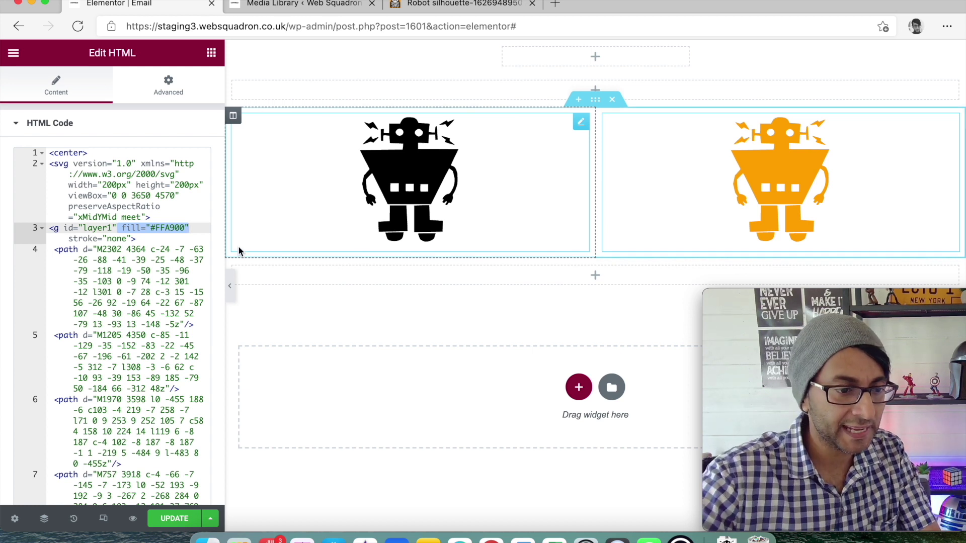
pyautogui.click(185, 230)
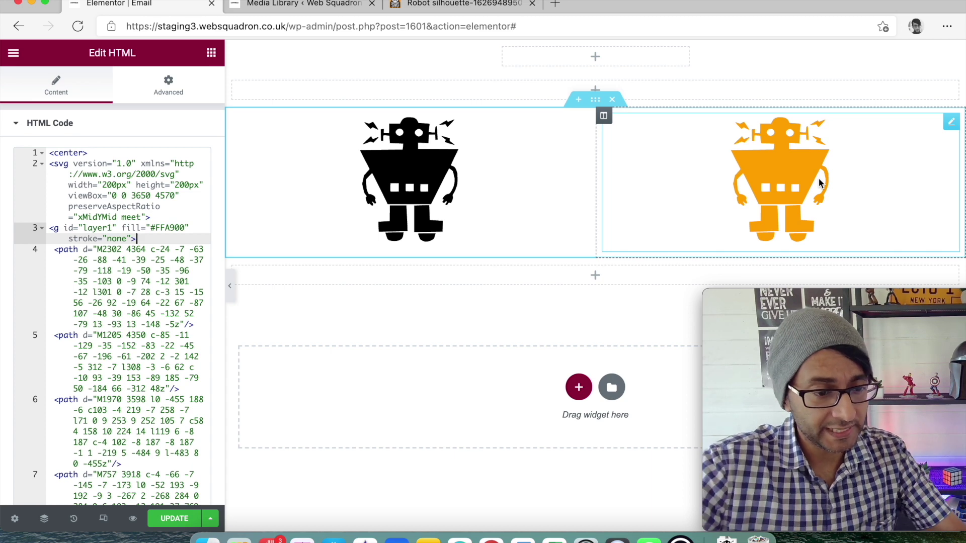
# - Save the page with Update and switch to the mobile device preview
pyautogui.click(175, 518)
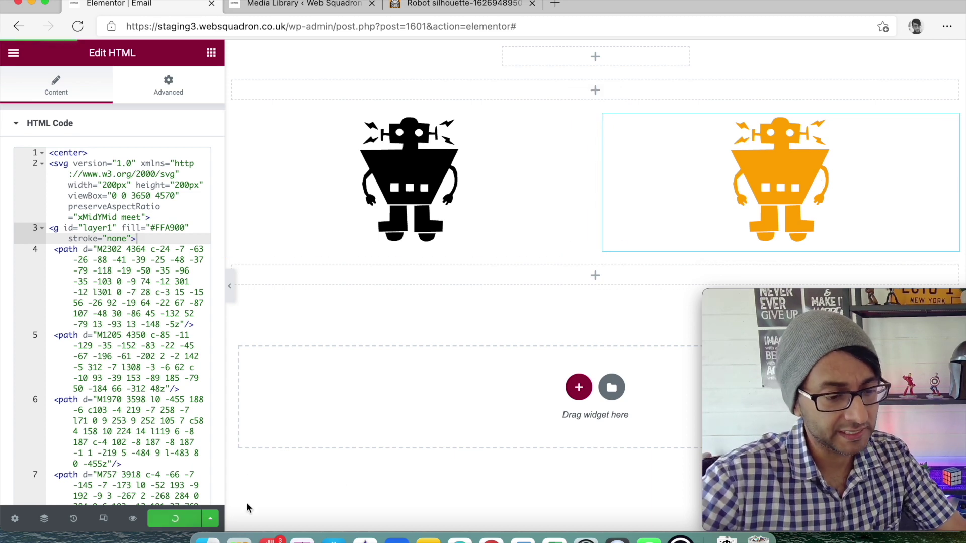
pyautogui.click(103, 519)
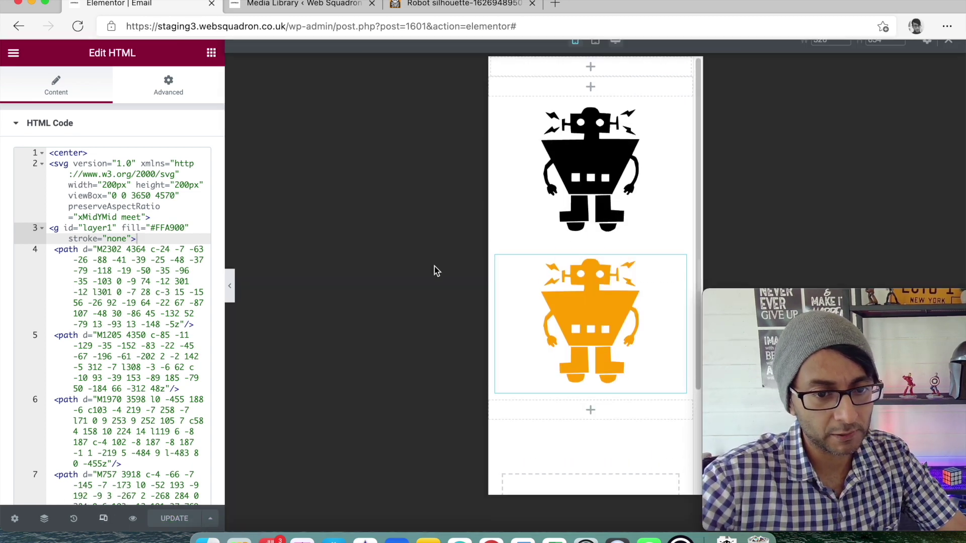
# - Set the black robot icon's size to 75 in the mobile view
pyautogui.click(677, 135)
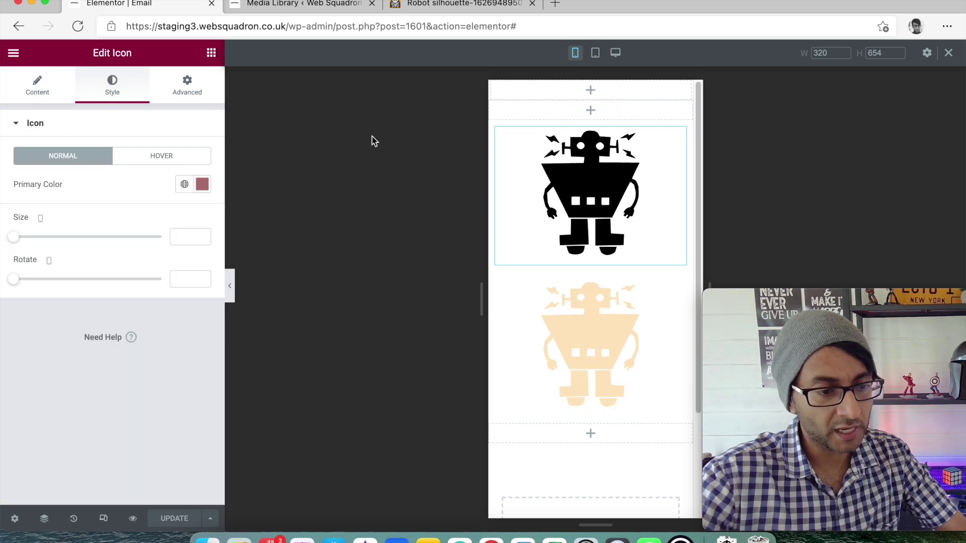
pyautogui.click(188, 236)
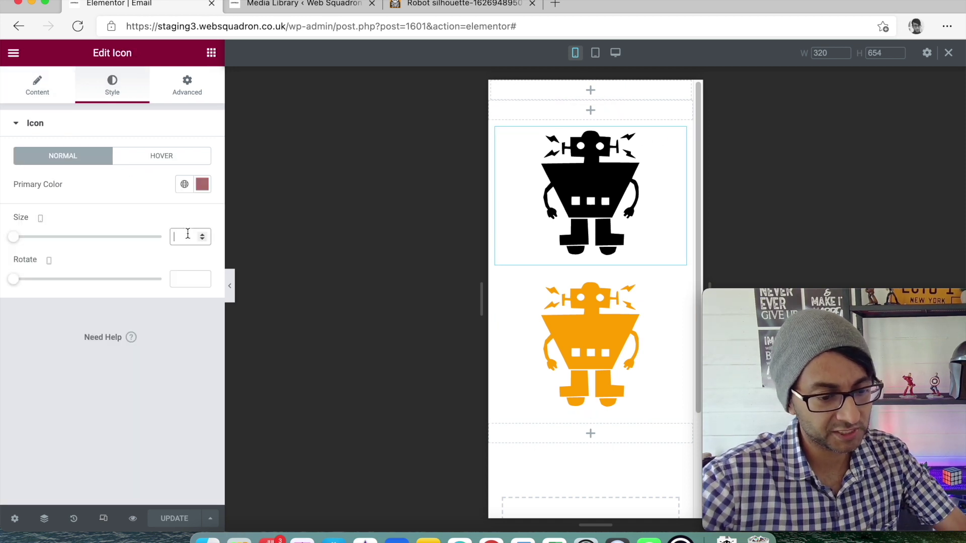
pyautogui.write('75')
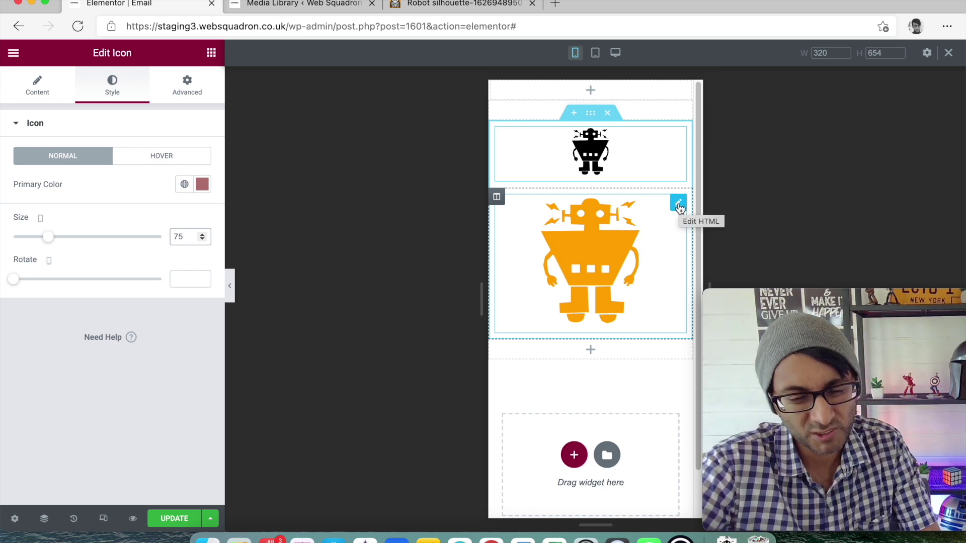
pyautogui.rightClick(679, 207)
# - Duplicate the orange robot widget and set one copy to Hide On Mobile
pyautogui.click(713, 235)
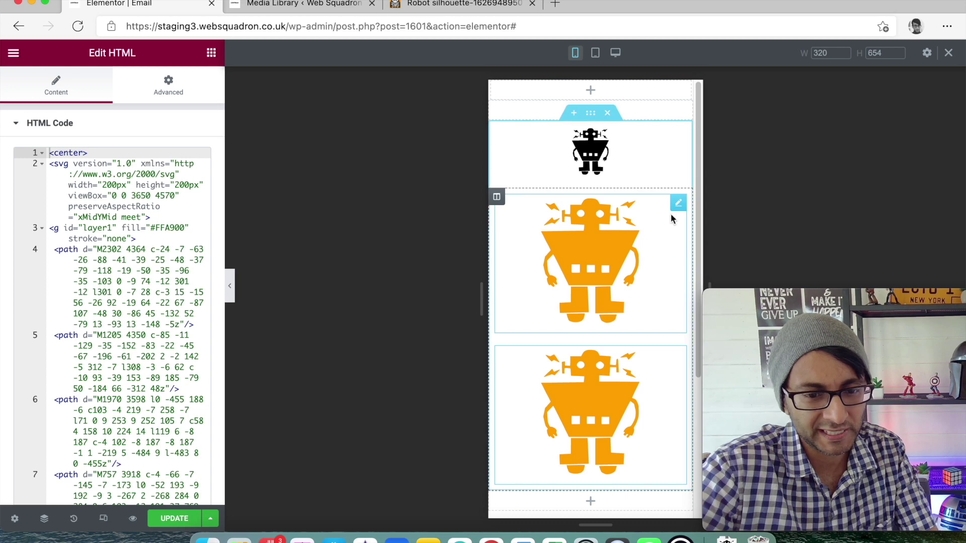
pyautogui.click(168, 85)
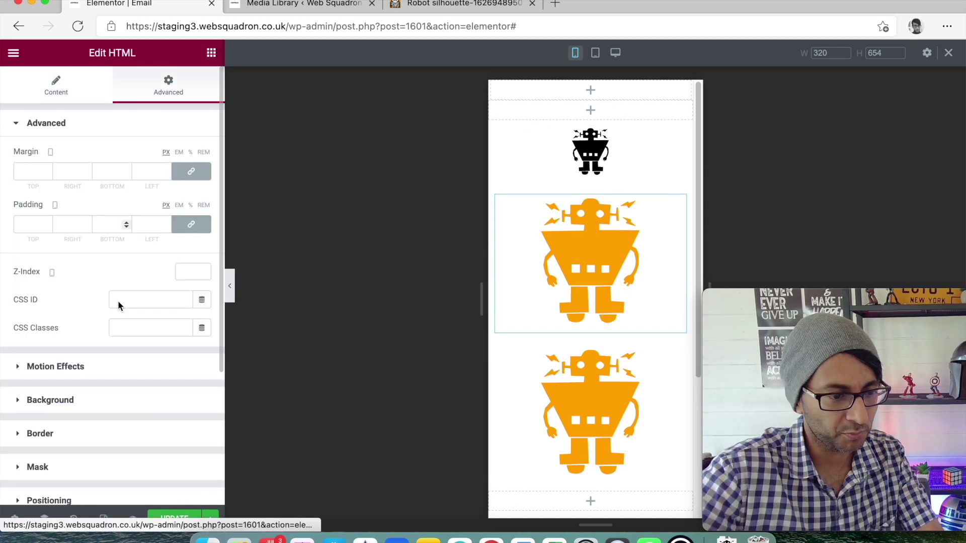
pyautogui.scroll(-3, 118, 327)
pyautogui.click(50, 411)
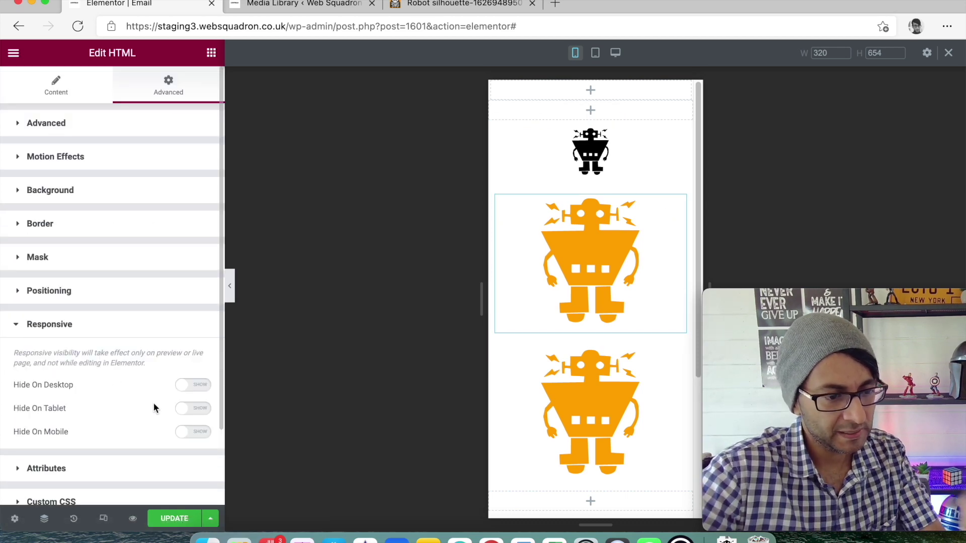
pyautogui.click(201, 433)
# - Set the other orange robot copy to Hide On Desktop and Hide On Tablet
pyautogui.click(676, 357)
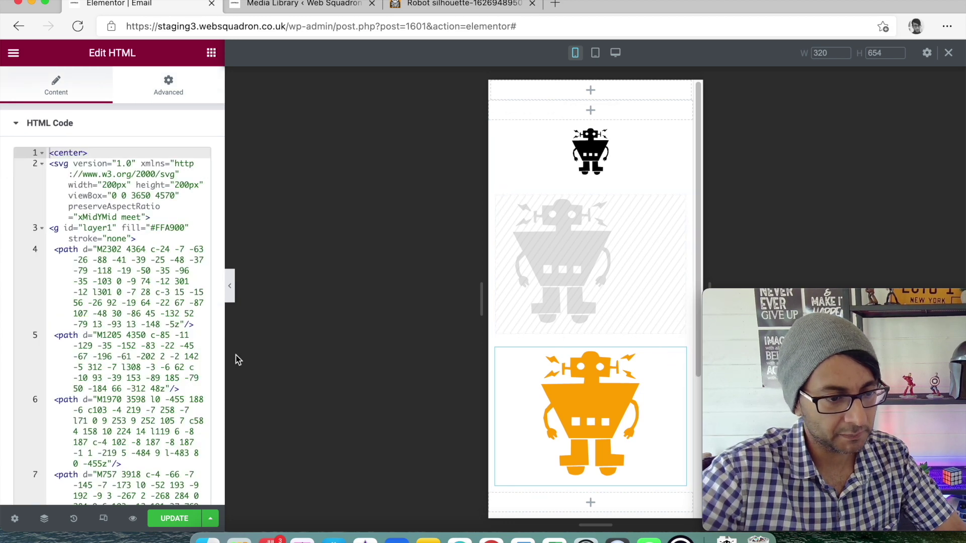
pyautogui.click(175, 95)
pyautogui.scroll(-3, 151, 428)
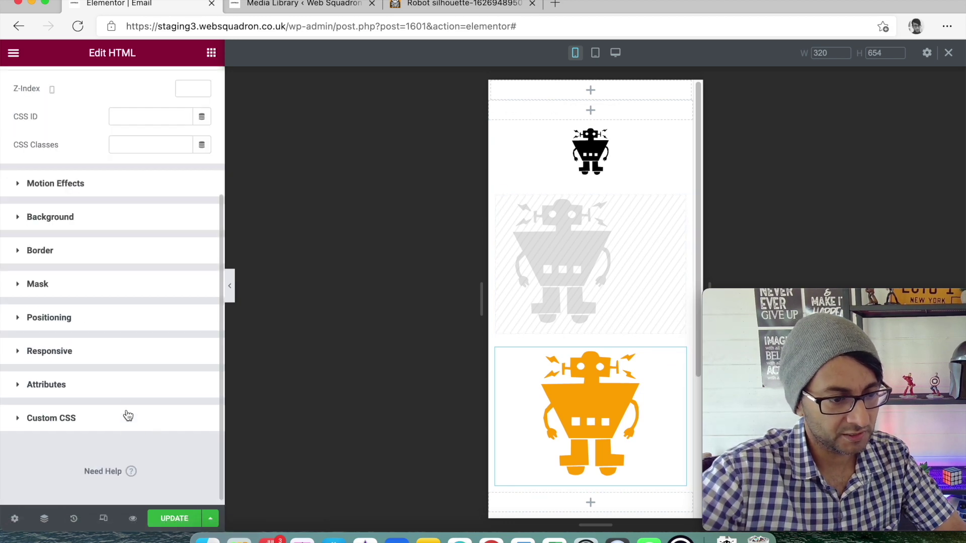
pyautogui.click(132, 358)
pyautogui.click(196, 385)
pyautogui.click(203, 413)
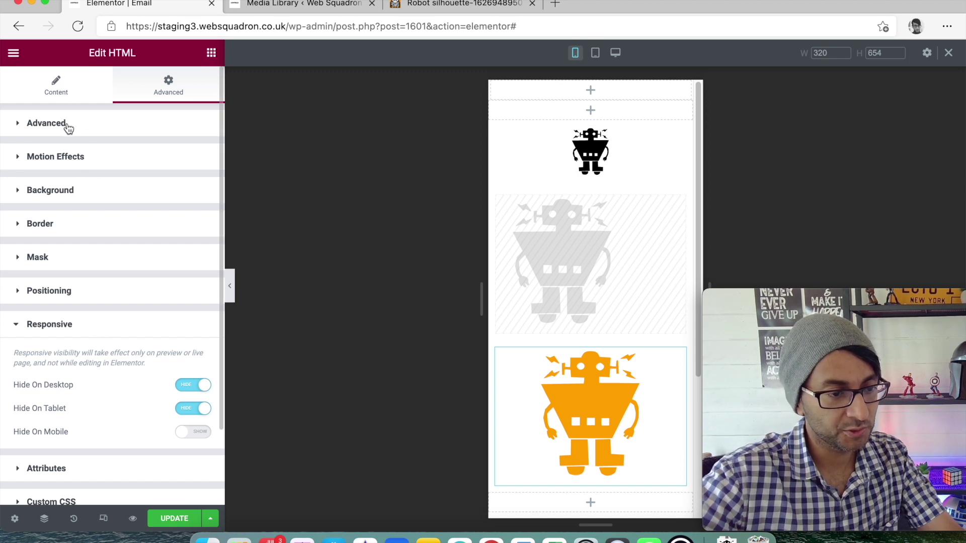
pyautogui.click(61, 92)
# - Change the mobile-only robot's SVG width and height to 75px, then collapse the panel to preview
pyautogui.click(117, 186)
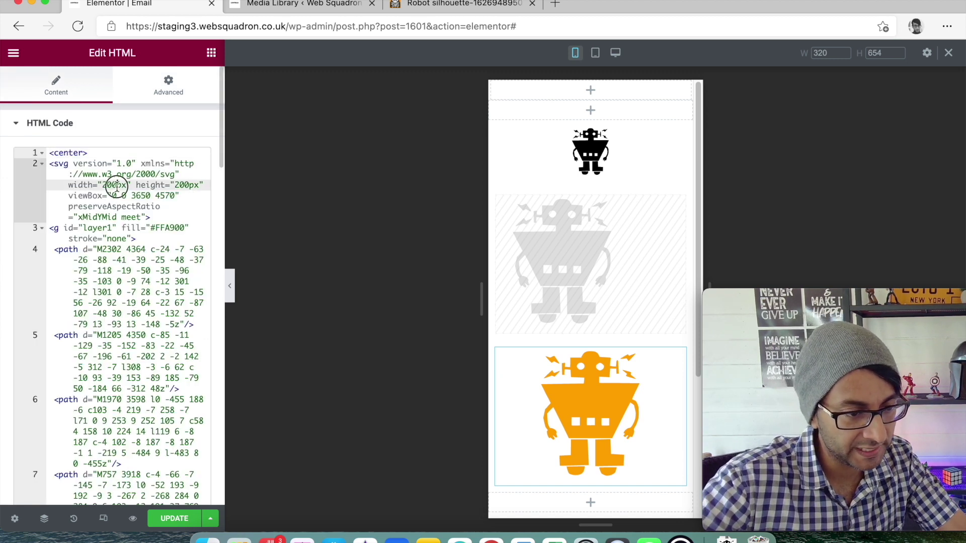
pyautogui.press('BackSpace')
pyautogui.press('BackSpace')
pyautogui.press('BackSpace')
pyautogui.write('75')
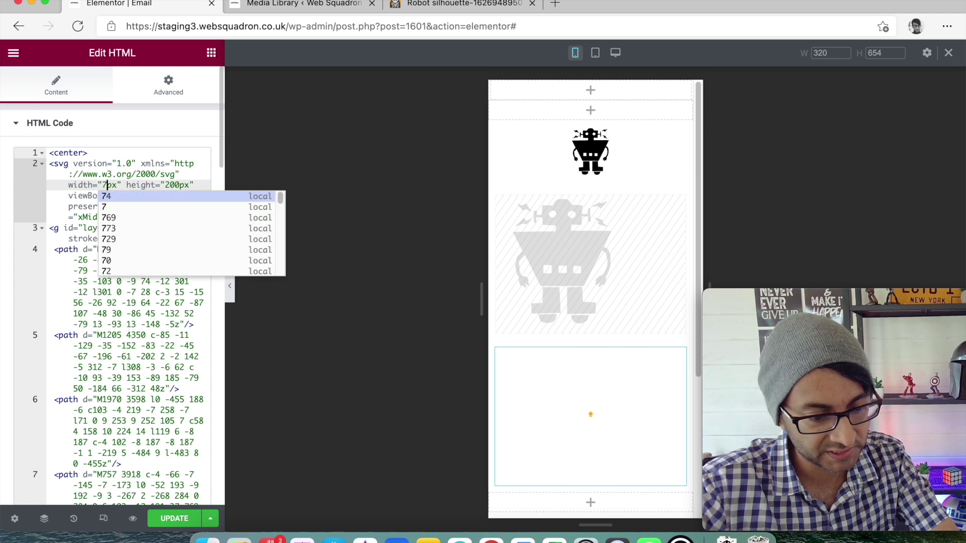
pyautogui.click(186, 185)
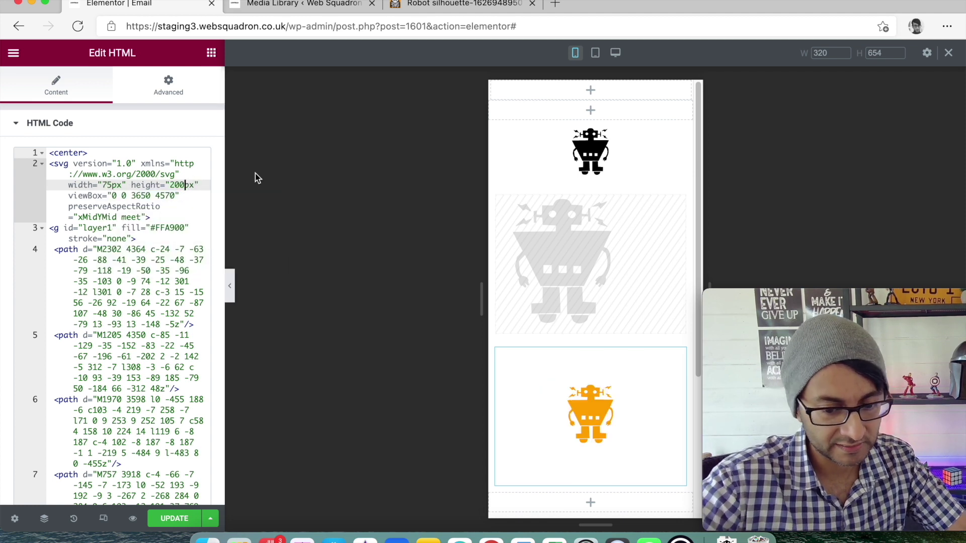
pyautogui.press('BackSpace')
pyautogui.press('BackSpace')
pyautogui.press('BackSpace')
pyautogui.write('75')
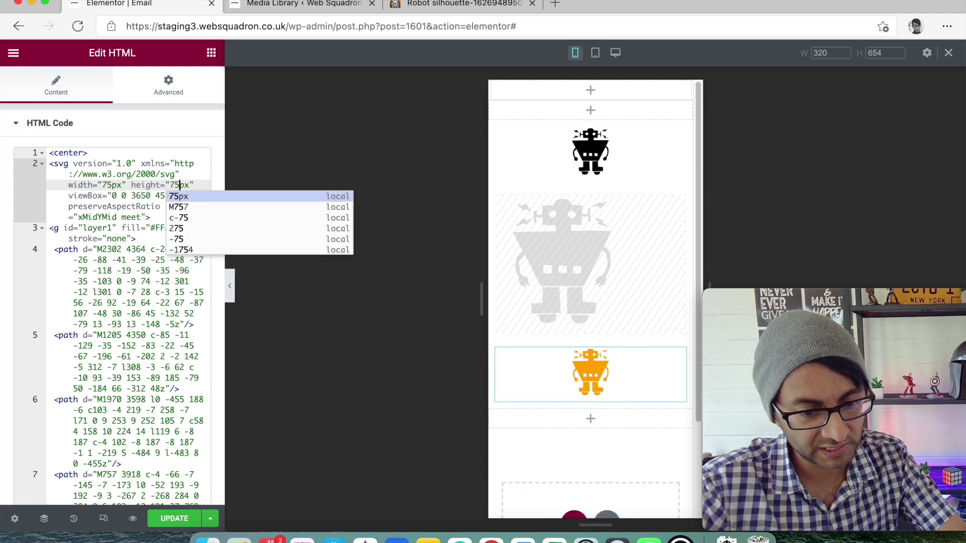
pyautogui.press('Escape')
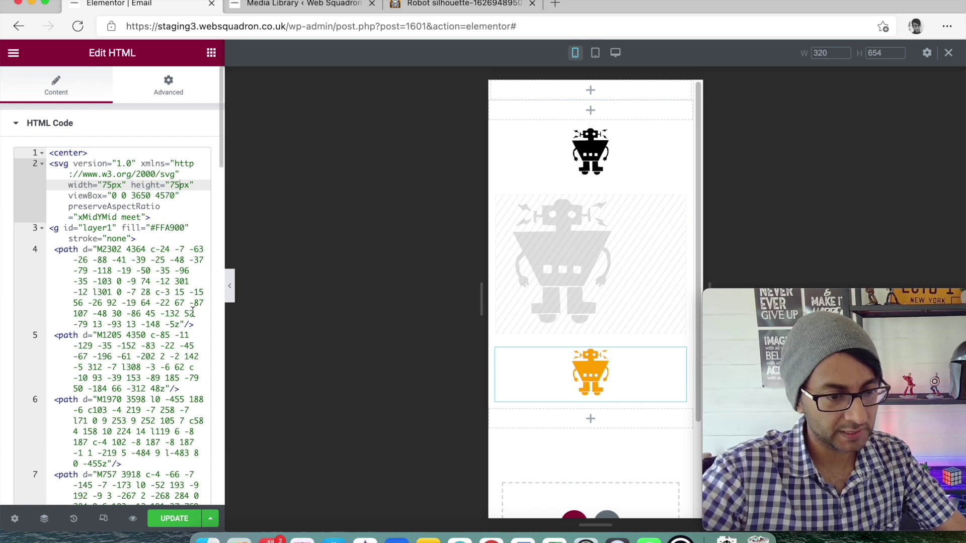
pyautogui.click(228, 286)
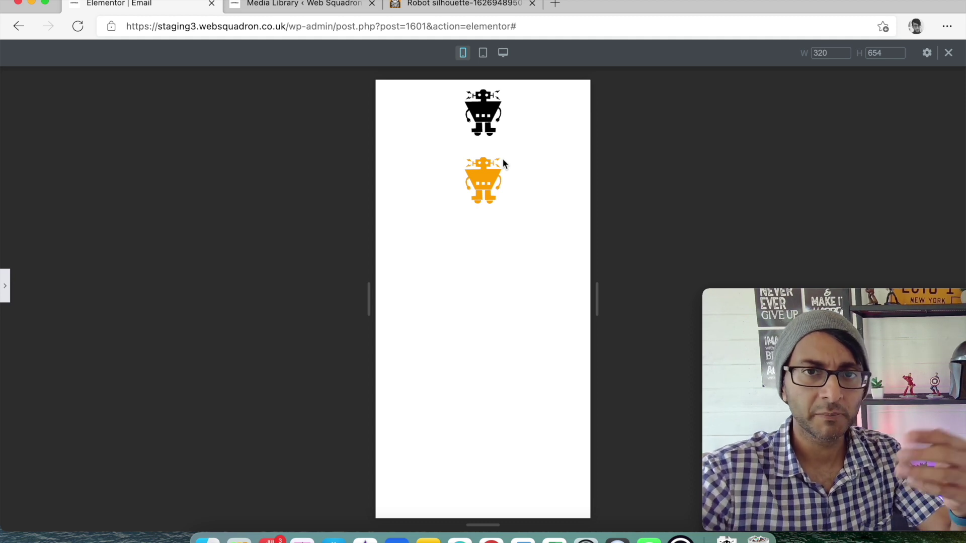
# - Switch to the desktop preview and select the large 200px orange robot's HTML code
pyautogui.click(503, 52)
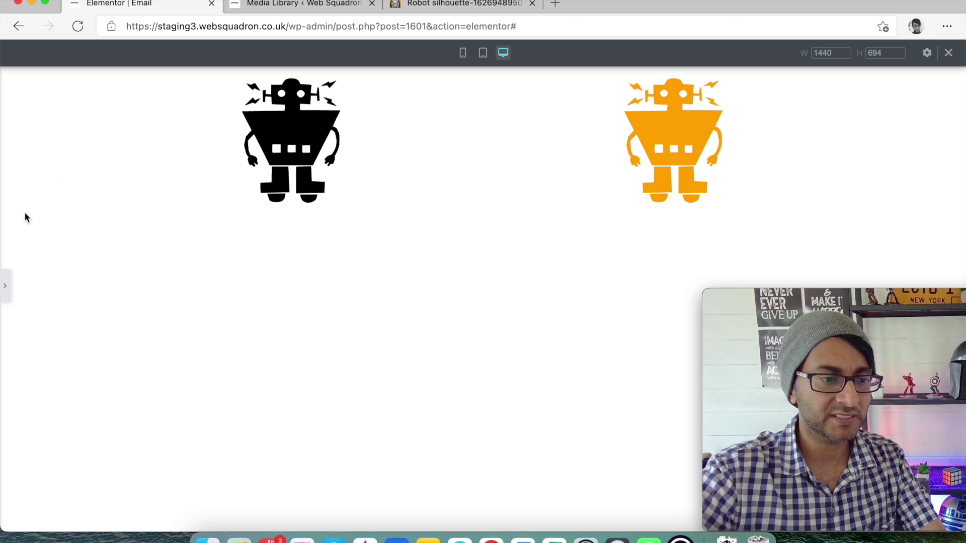
pyautogui.click(5, 286)
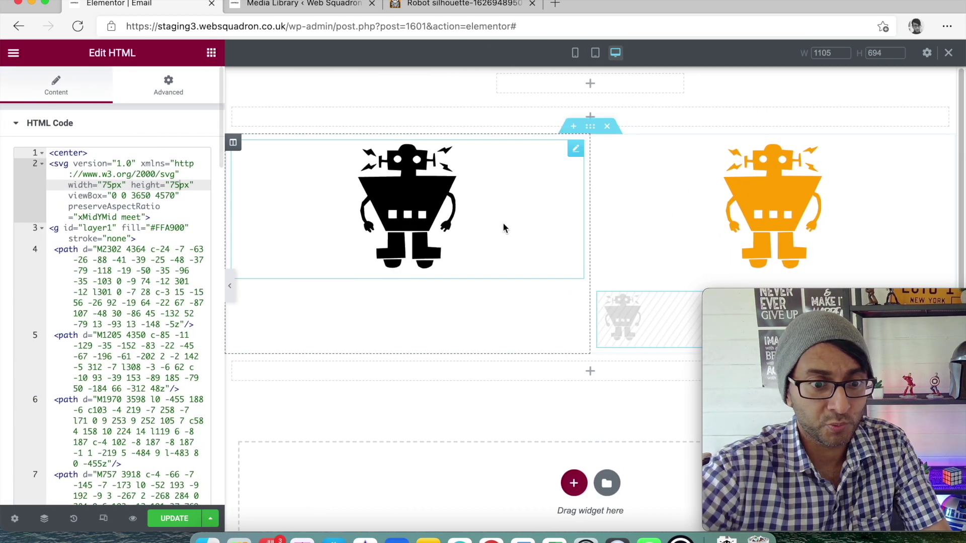
pyautogui.click(711, 187)
pyautogui.click(169, 85)
pyautogui.click(29, 91)
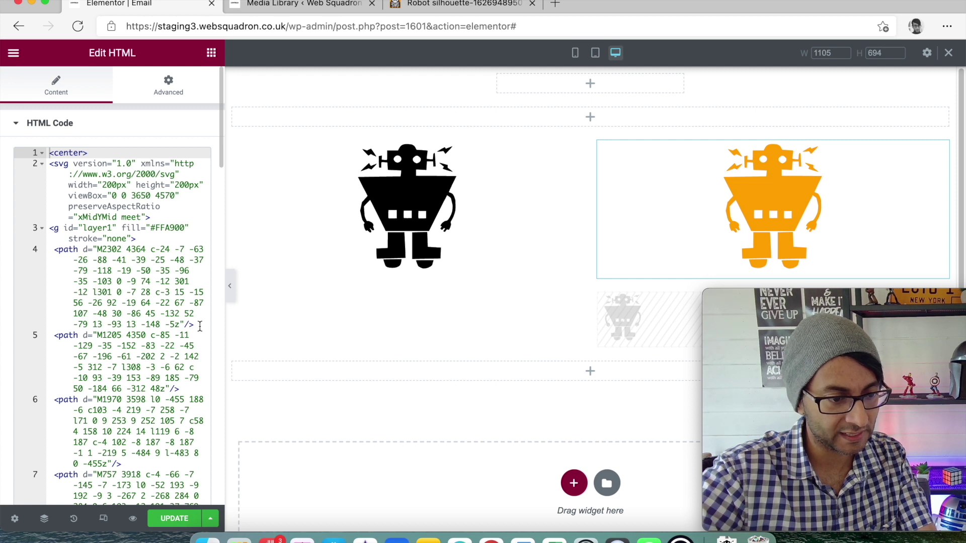
pyautogui.moveTo(200, 324); pyautogui.dragTo(26, 247)
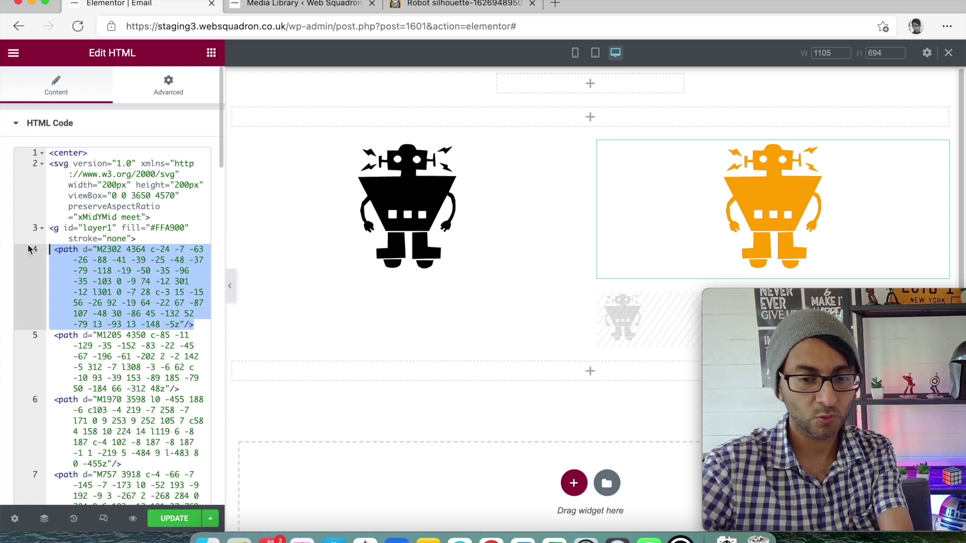
pyautogui.press('BackSpace')
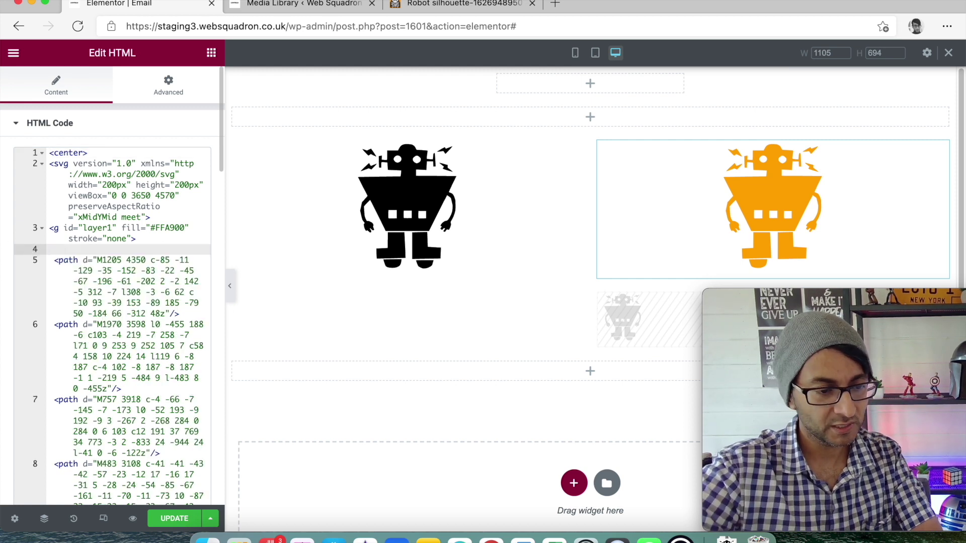
pyautogui.click(51, 324)
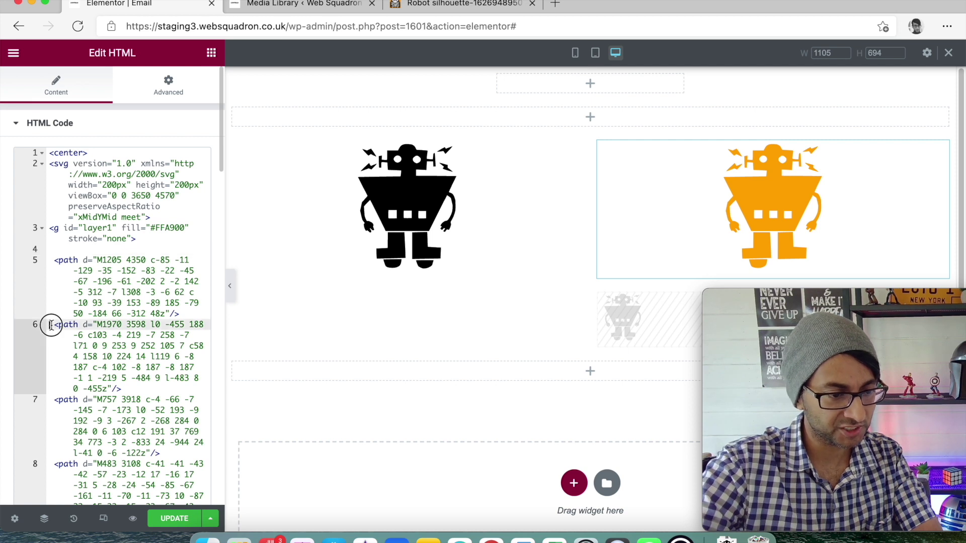
pyautogui.moveTo(51, 324); pyautogui.dragTo(166, 455)
pyautogui.press('BackSpace')
pyautogui.press('Return')
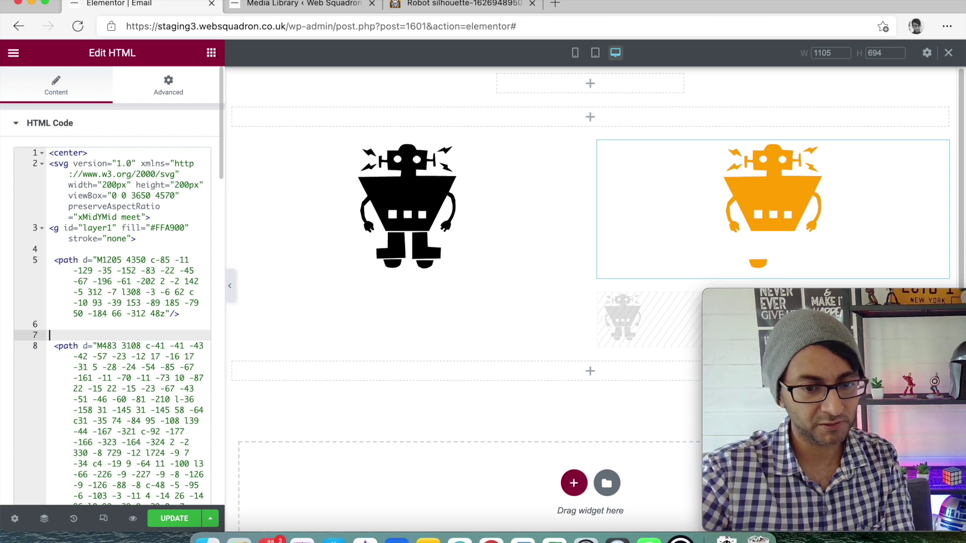
pyautogui.press('super+z')
pyautogui.press('super+z')
pyautogui.press('super+z')
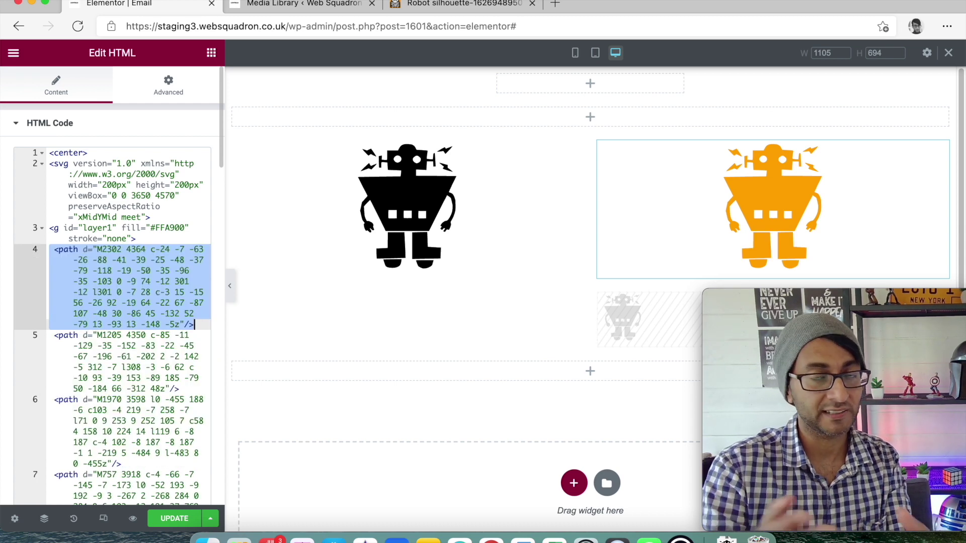